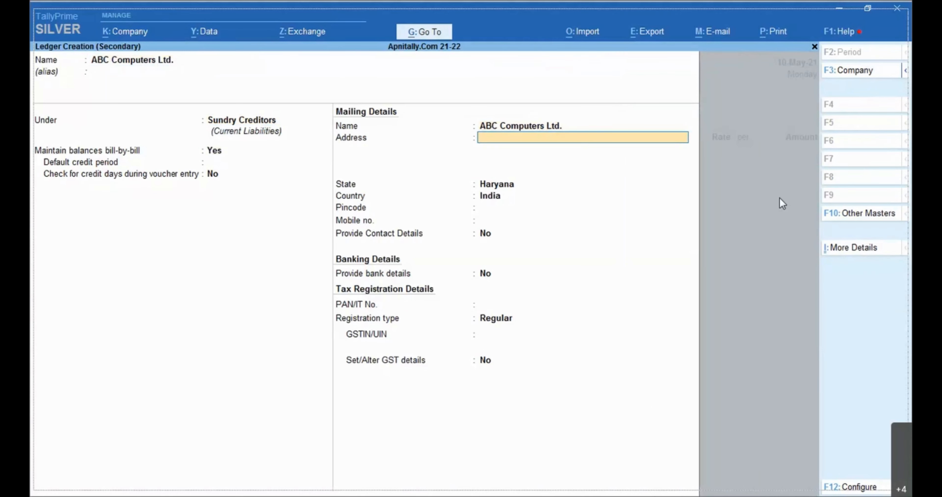
Enter the supplier's mailing address in the ledger and keep the remaining contact, banking and PAN fields unchanged.
type("Model Town, Rewari")
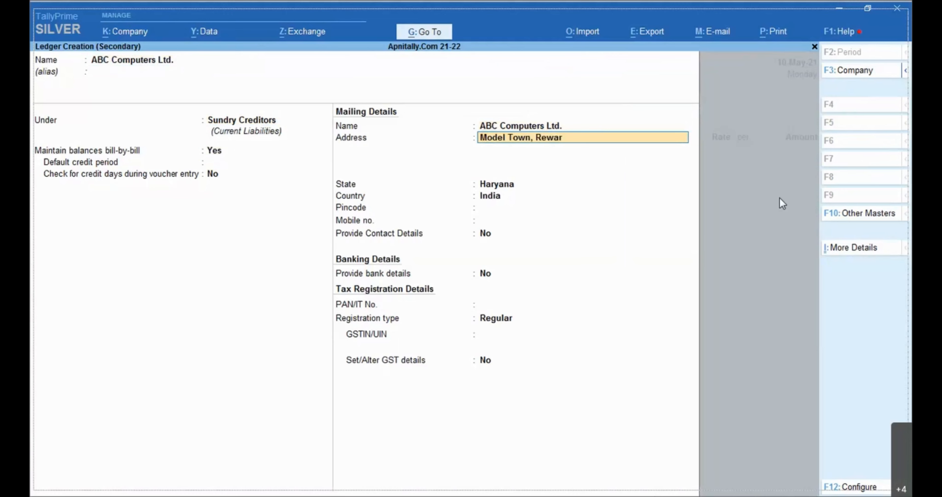
key("Return")
key("Return")
key("Return")
key("Return")
key("Return")
key("Return")
key("Return")
key("Return")
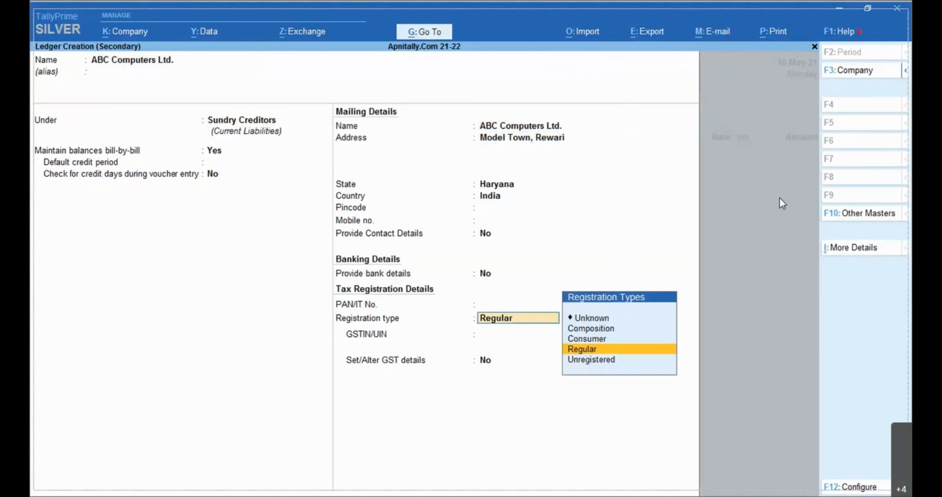
Enter the supplier's GSTIN with the Regular registration type, save the ledger and accept the party details.
type("06")
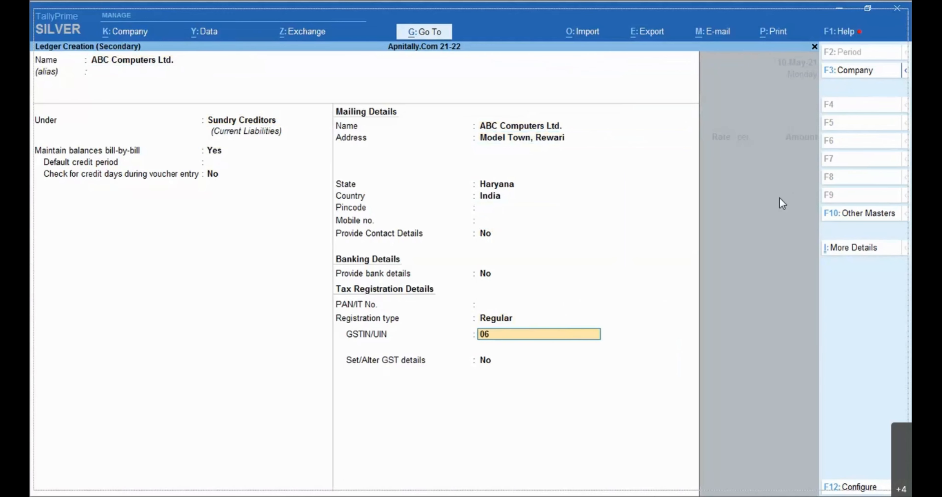
type("AAERD3209D1Z0")
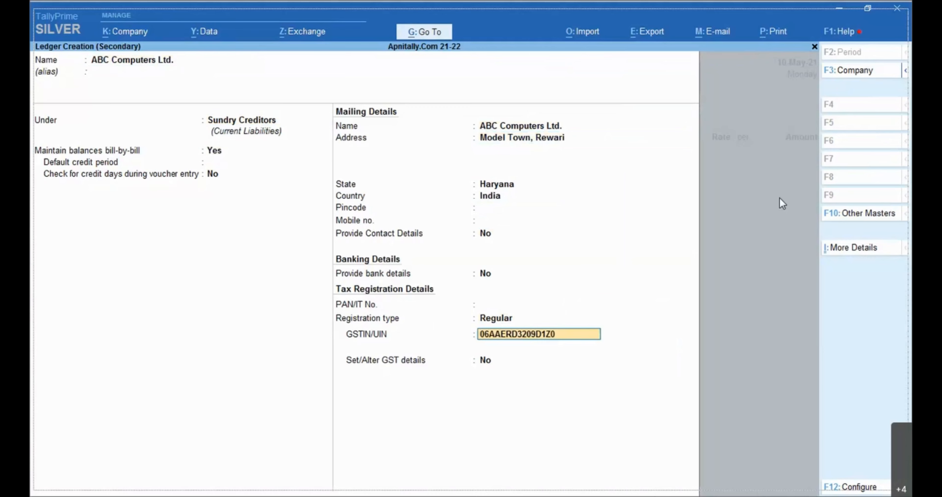
key("Return")
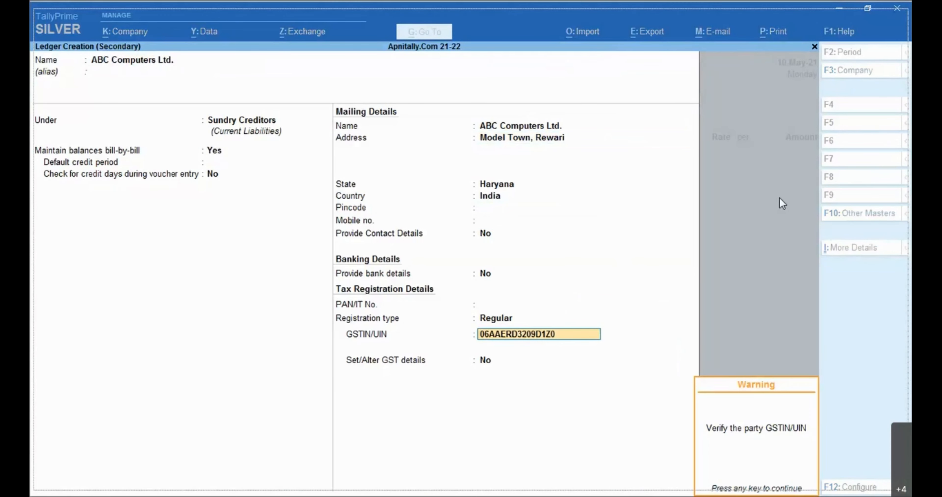
key("Return")
key("Return")
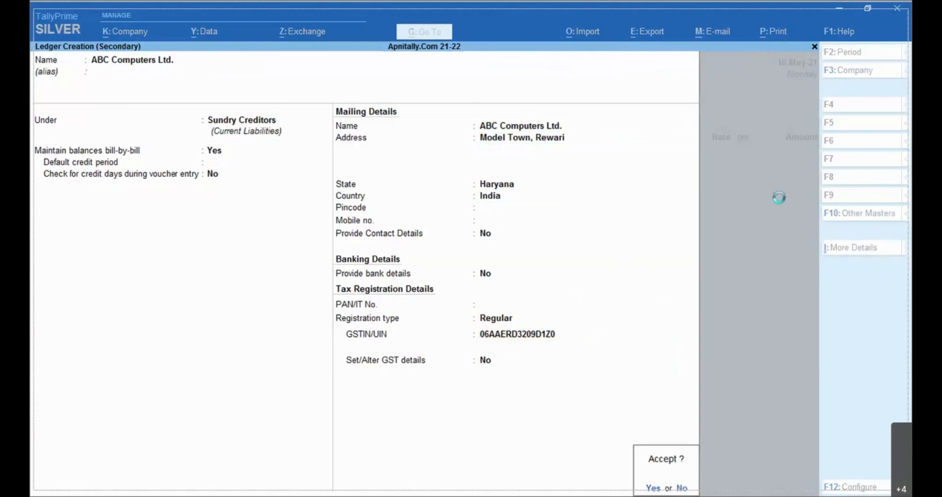
key("Return")
key("ctrl+a")
Start a new stock item named Dell Computer under the Primary group.
key("alt+c")
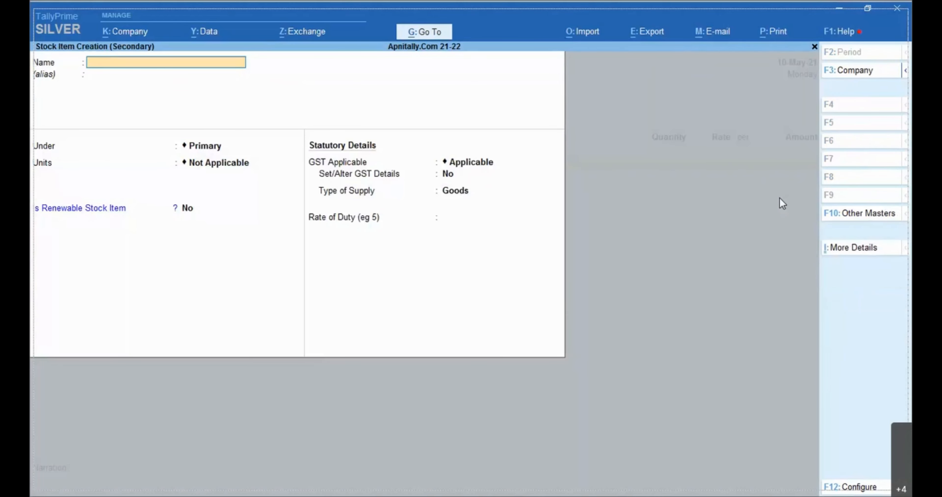
type("Dell Computer")
key("Return")
key("Return")
key("Return")
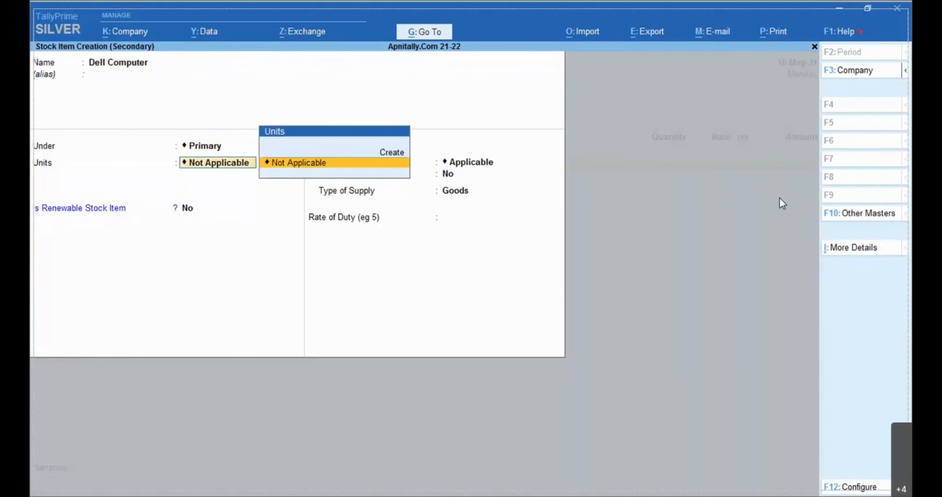
Create a simple unit with symbol Nos, formal name Numbers, UQC NOS-NUMBERS and 0 decimal places.
key("alt+c")
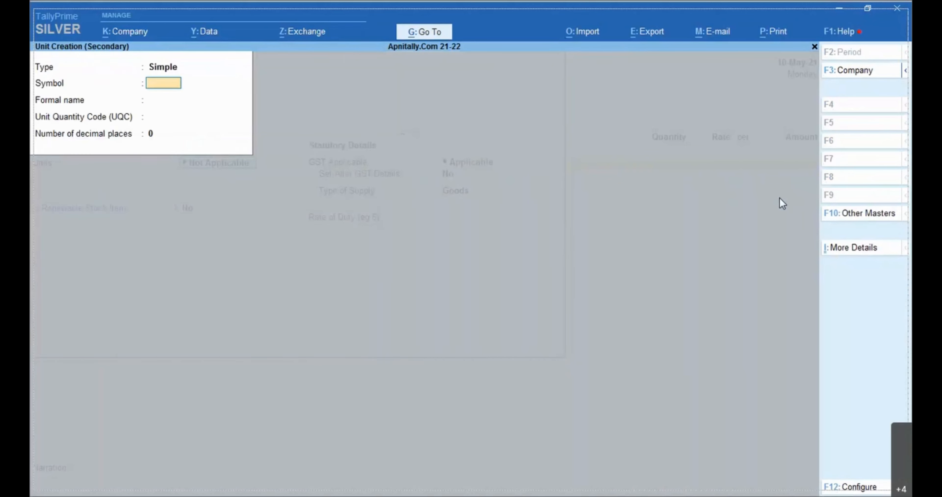
type("Nos")
key("Return")
type("Numbers")
key("Return")
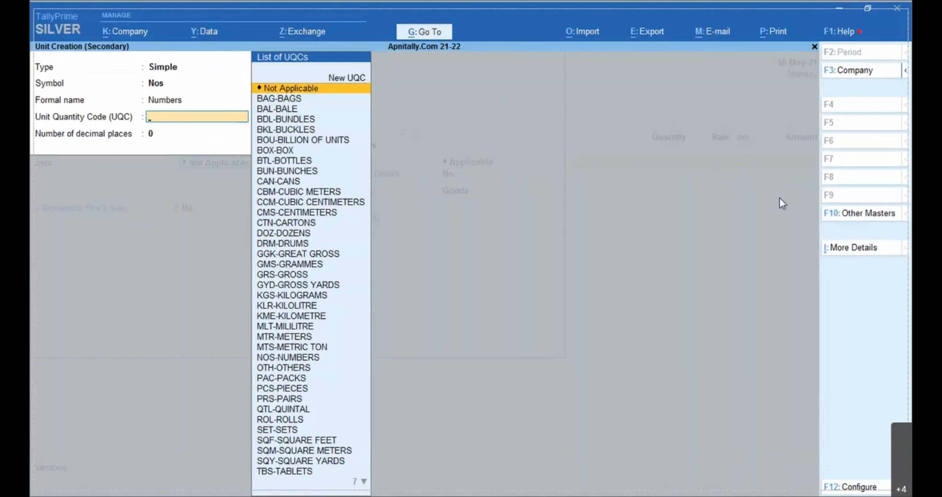
type("num")
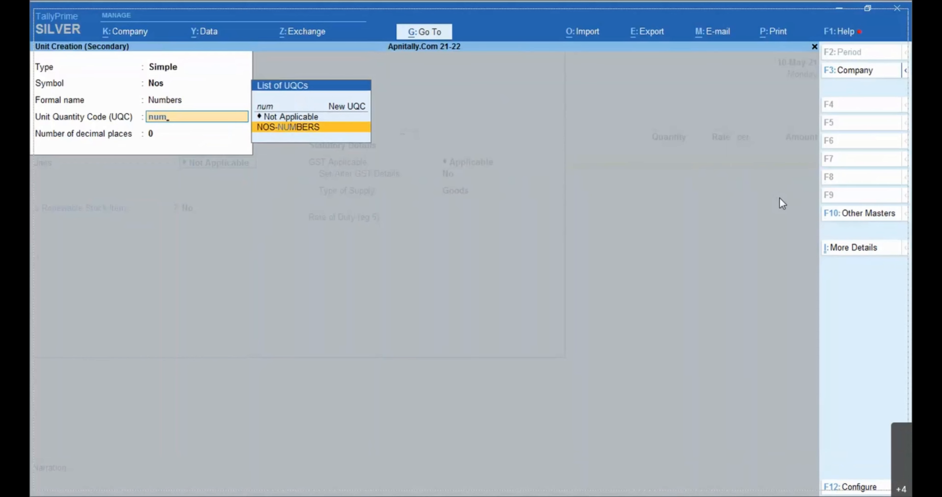
key("Return")
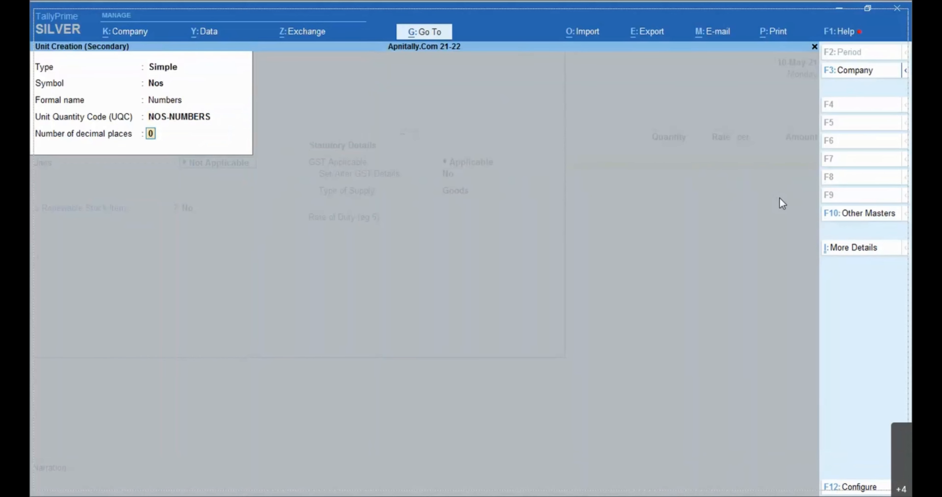
key("Return")
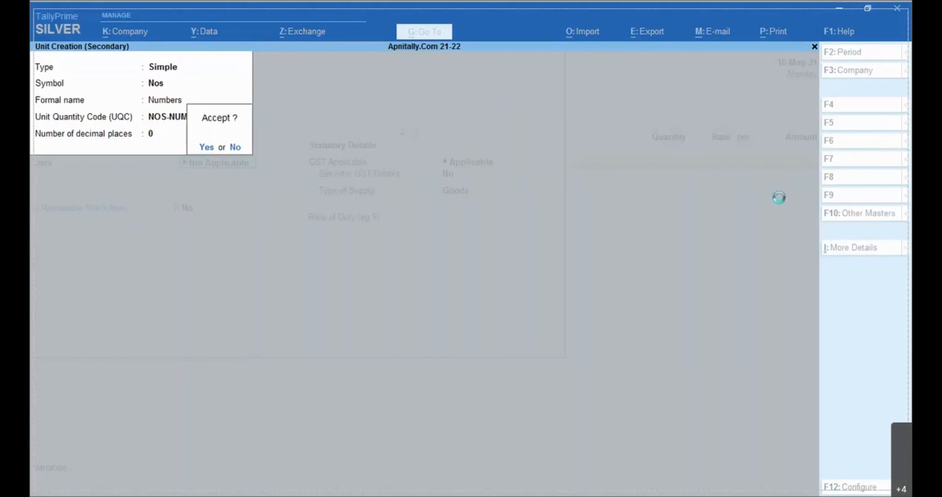
key("Return")
Enable GST details for the Dell Computer item, with description Computer and HSN/SAC 8517.
key("Return")
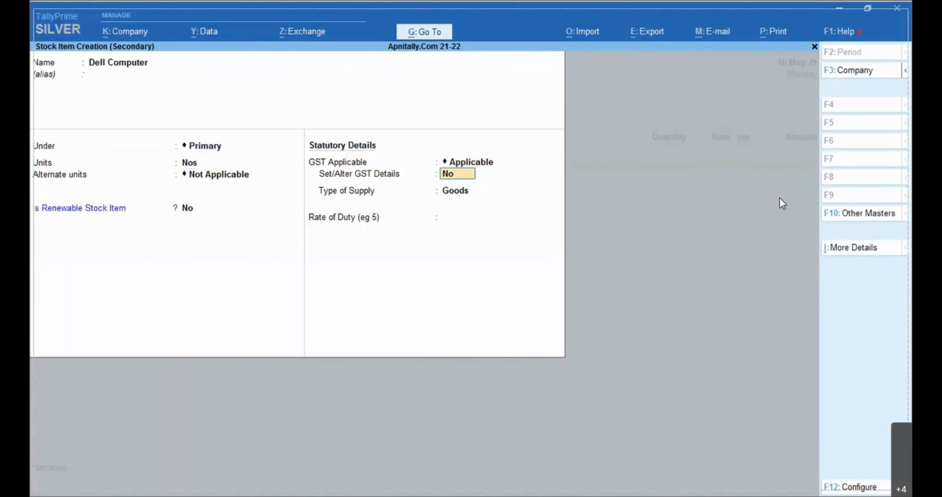
type("y")
key("Return")
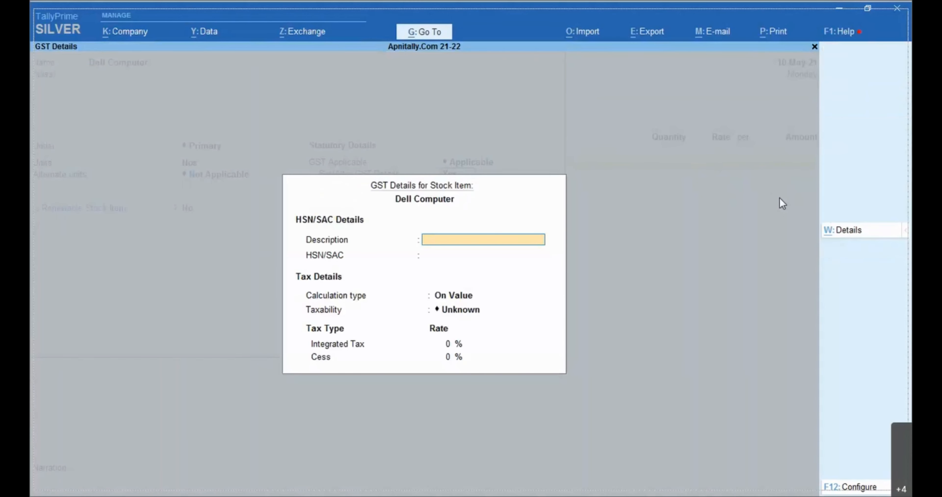
type("Computer")
key("Return")
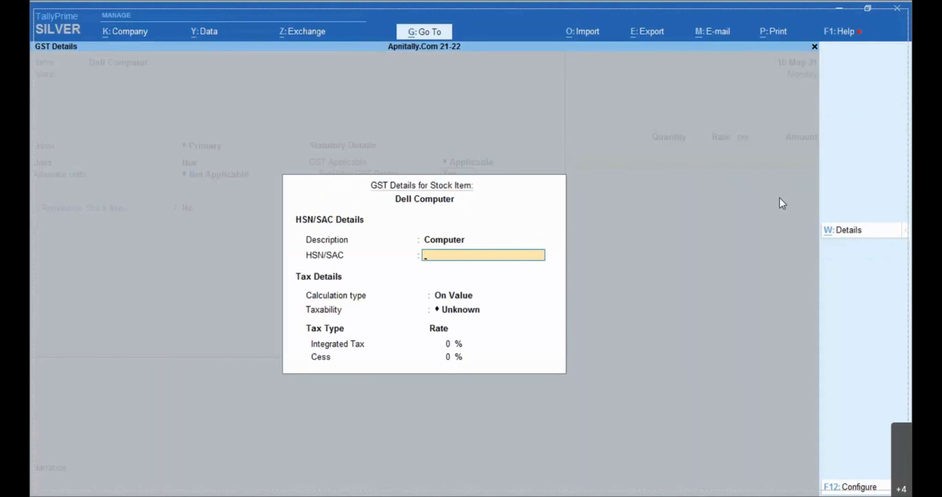
type("8517")
key("Return")
Set the item's taxability to Taxable with 18% integrated tax, then save the stock item.
key("Return")
key("Down")
key("Down")
key("Down")
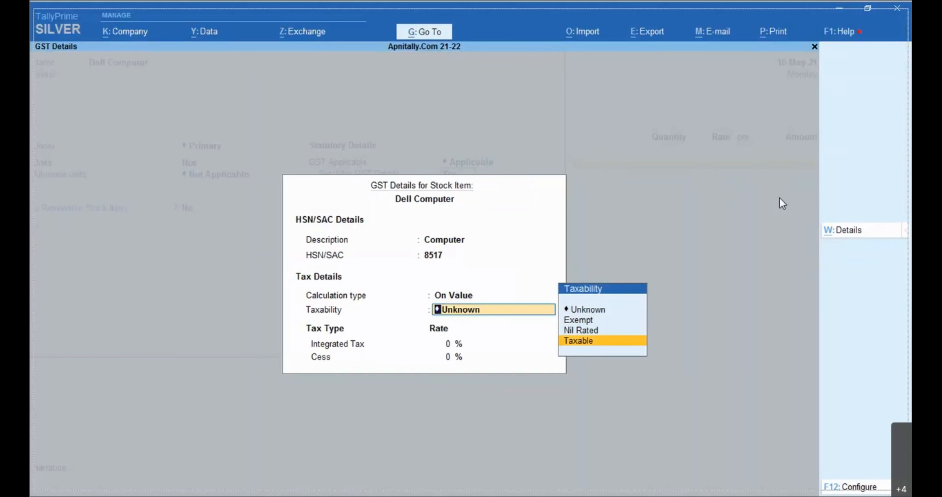
key("Return")
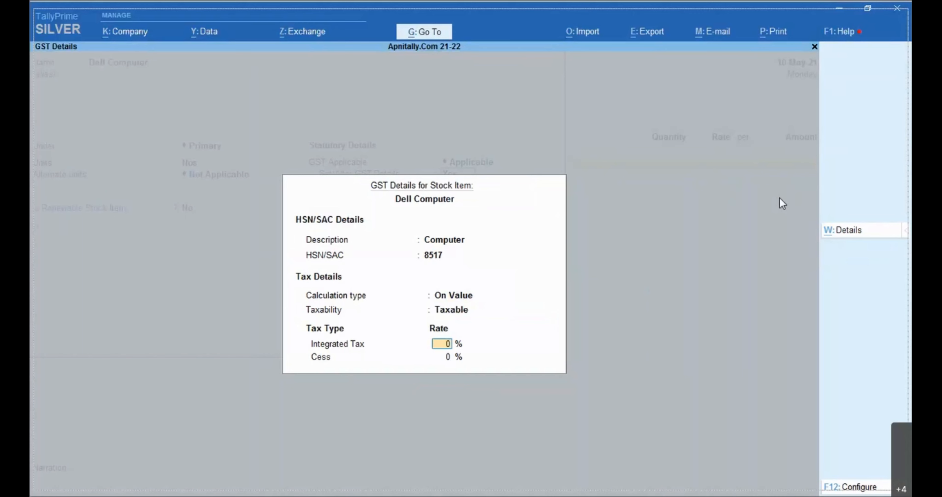
type("18")
key("Return")
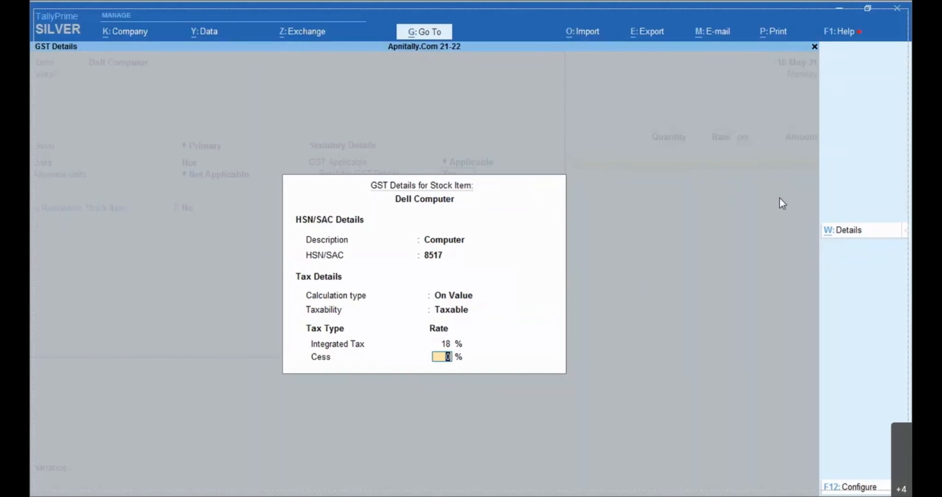
key("Return")
key("Return")
key("Return")
key("Return")
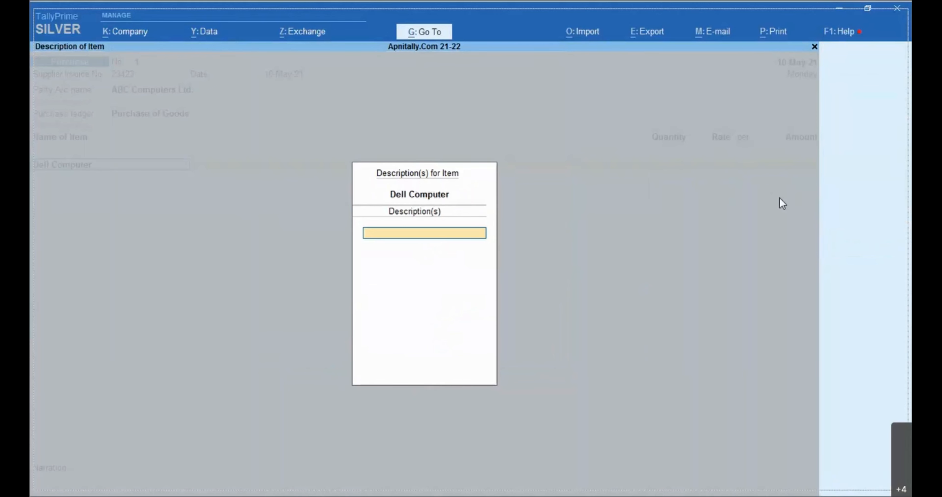
Add the description "Dell Computer Desktop" to the Dell Computer line of the voucher.
type("Dell Computer Desktop")
key("Return")
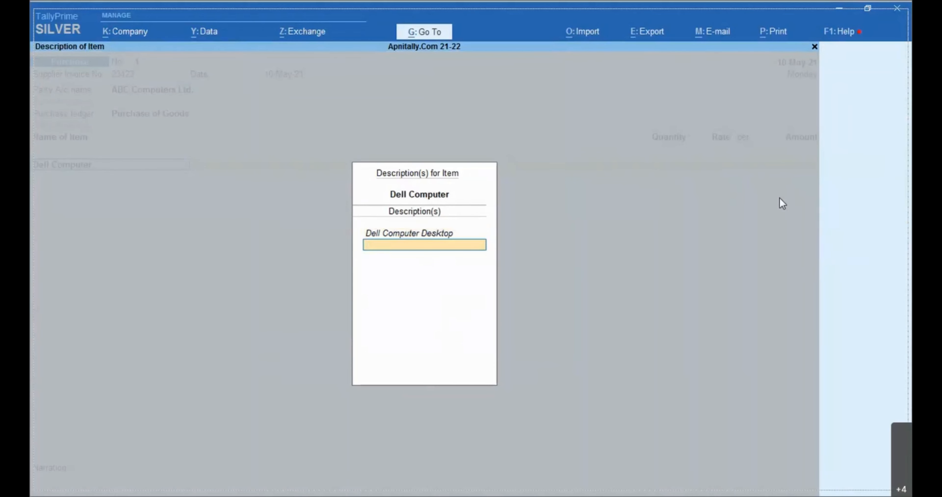
key("Return")
Enter a quantity of 5 Nos at a rate of 23,000 for Dell Computer and complete the item line.
type("1")
key("Return")
key("BackSpace")
type("5")
key("Return")
type("2300")
key("Return")
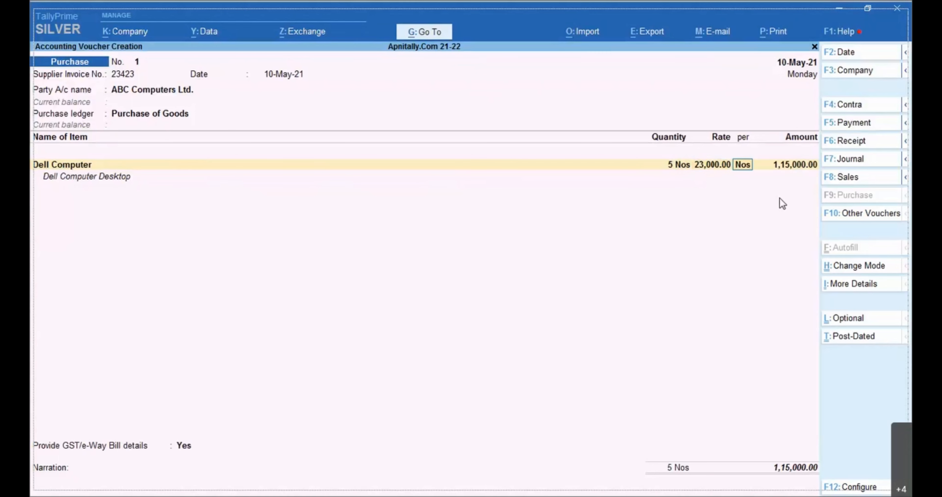
key("Return")
key("Return")
key("Return")
key("Return")
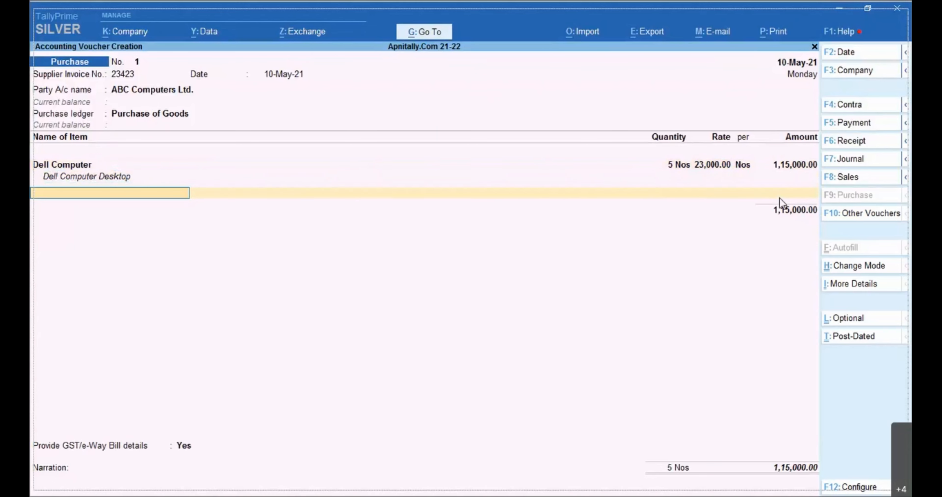
End the item list and add the State Tax (SGST) ledger to the purchase voucher without a description.
key("Return")
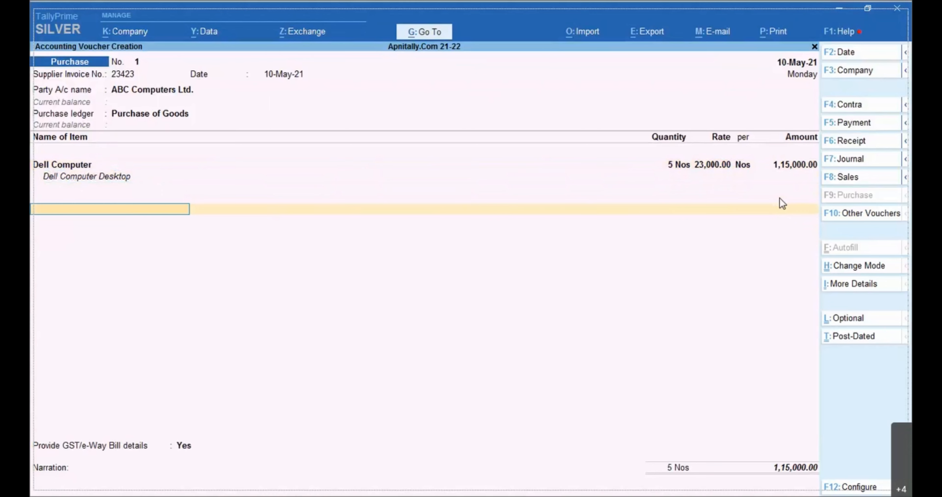
key("Return")
key("Down")
key("Down")
key("Down")
key("Down")
key("Down")
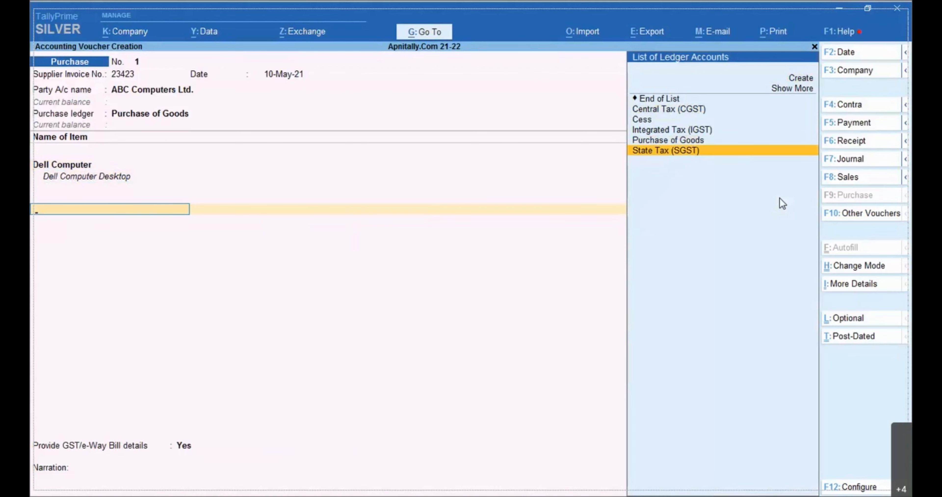
key("Return")
key("Return")
key("Return")
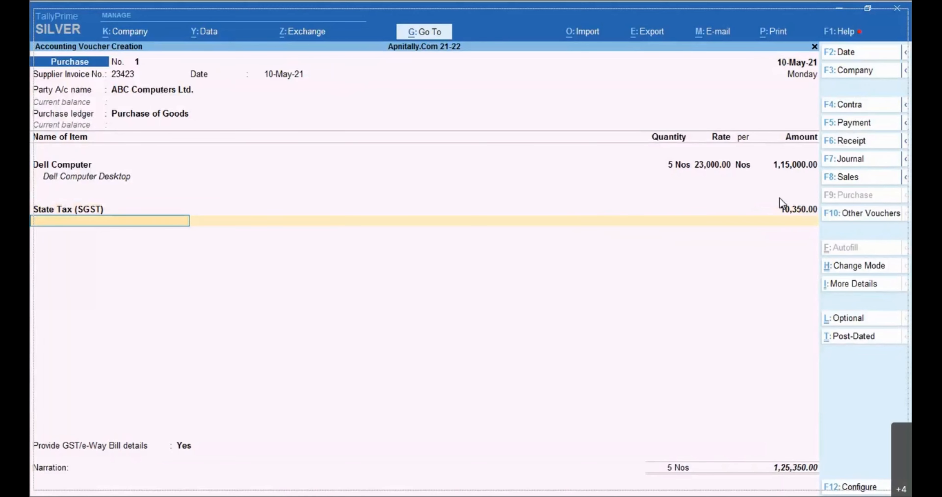
Add the Central Tax (CGST) ledger without a description and end the ledger list.
type("c")
key("Return")
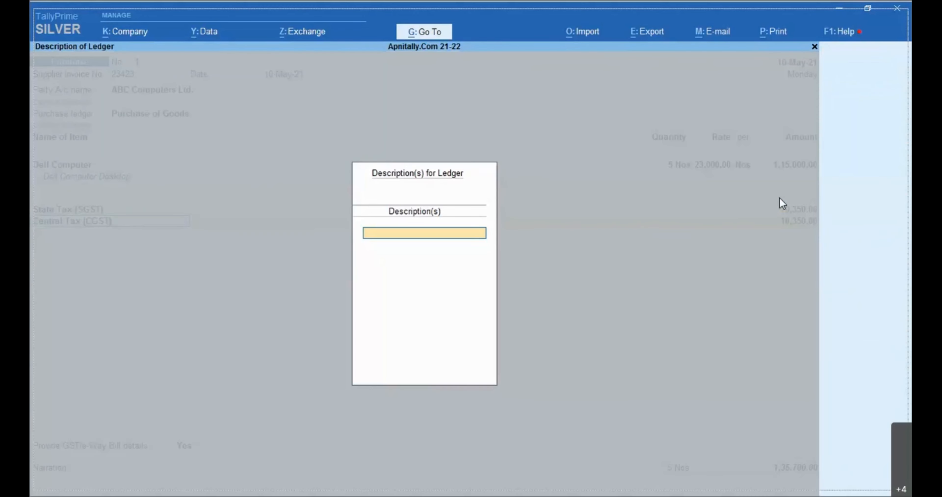
key("Return")
key("Return")
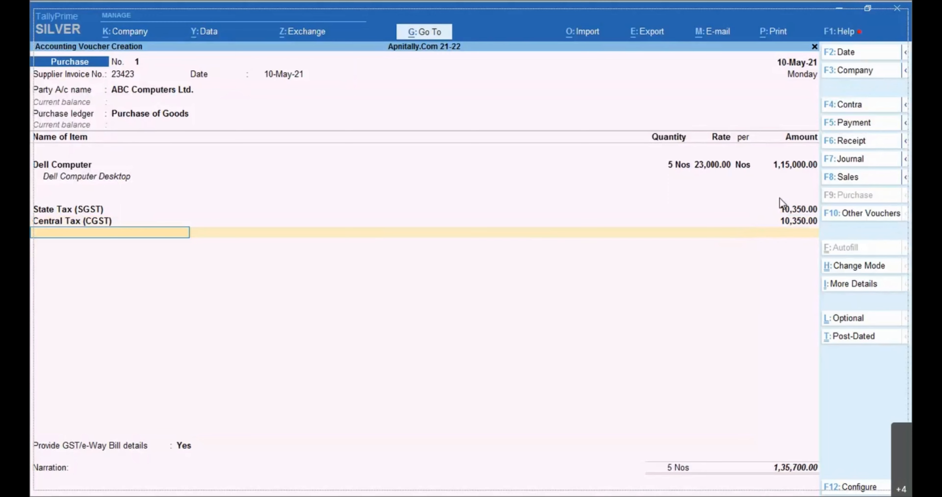
key("Return")
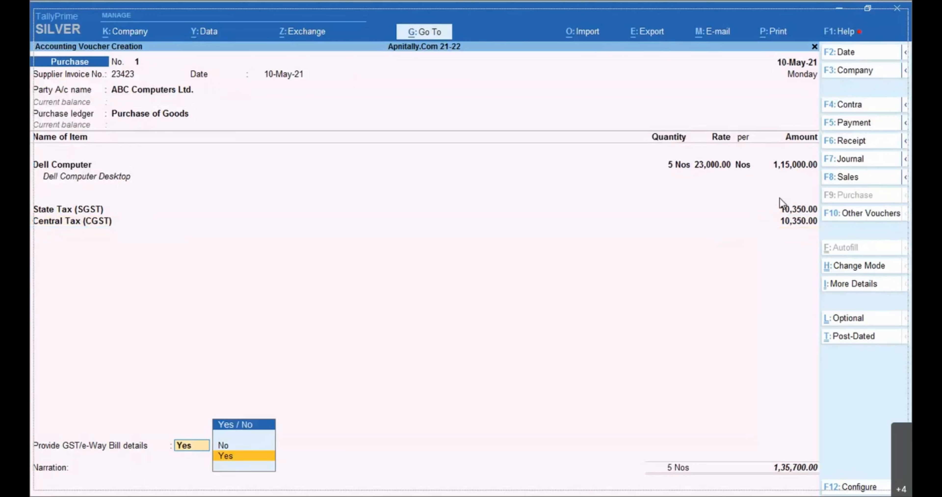
Set Provide GST/e-Way Bill details to No.
key("Up")
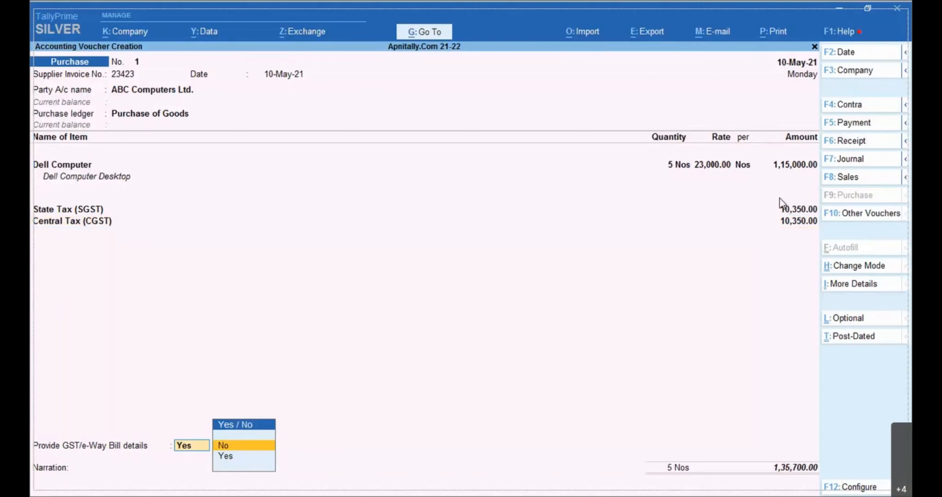
key("Return")
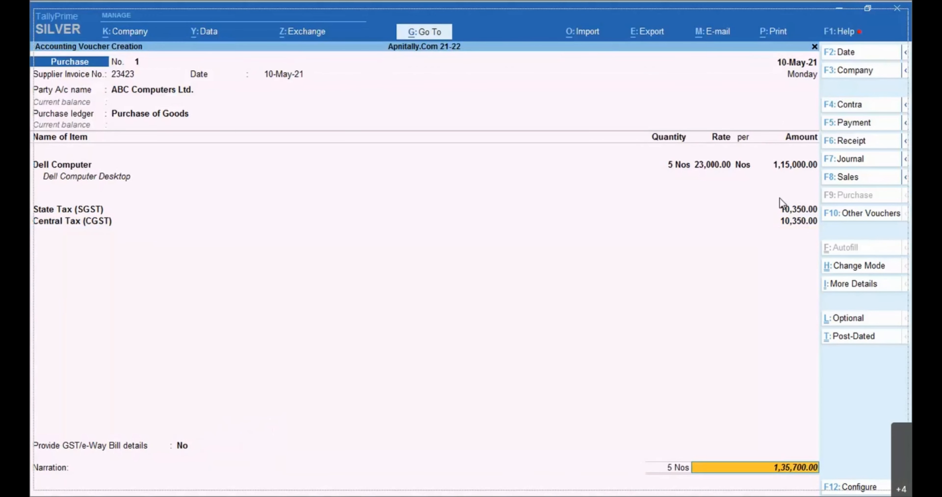
key("BackSpace")
Open the voucher's GST/e-Way Bill details, look over the e-Way Bill and consignor fields, and leave the form.
key("Down")
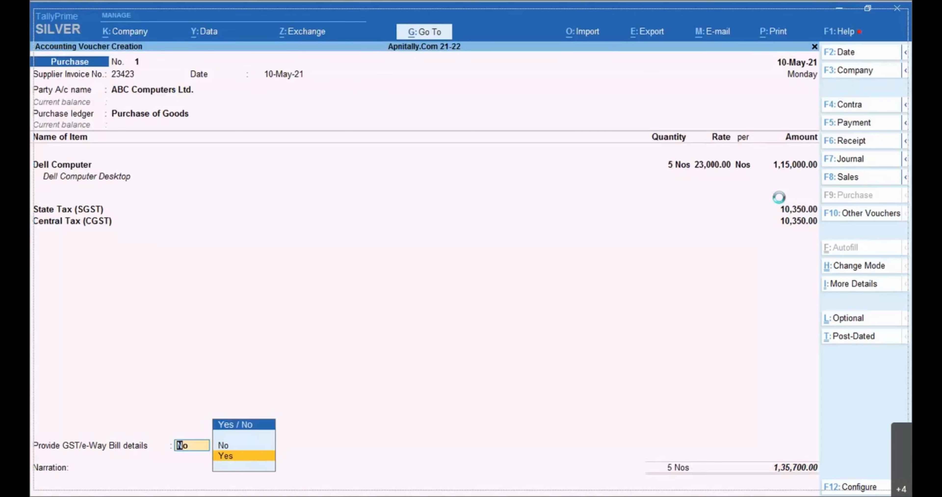
key("Return")
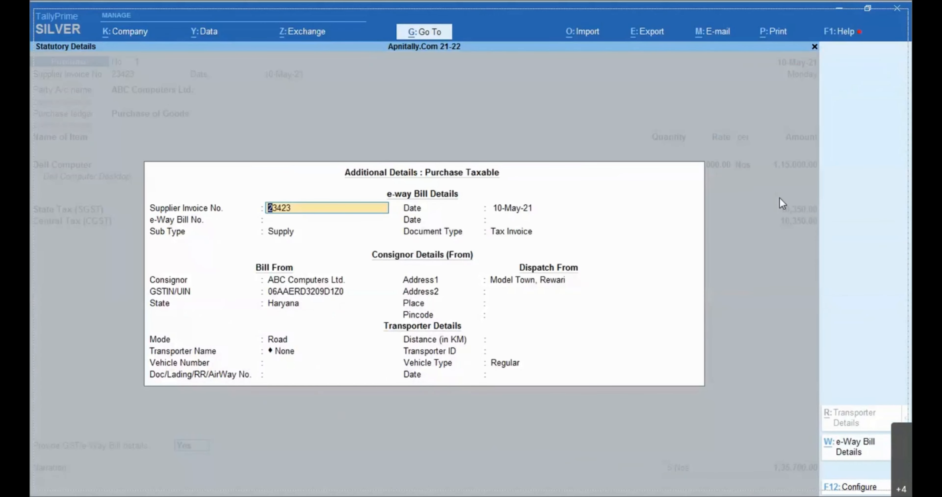
key("Return")
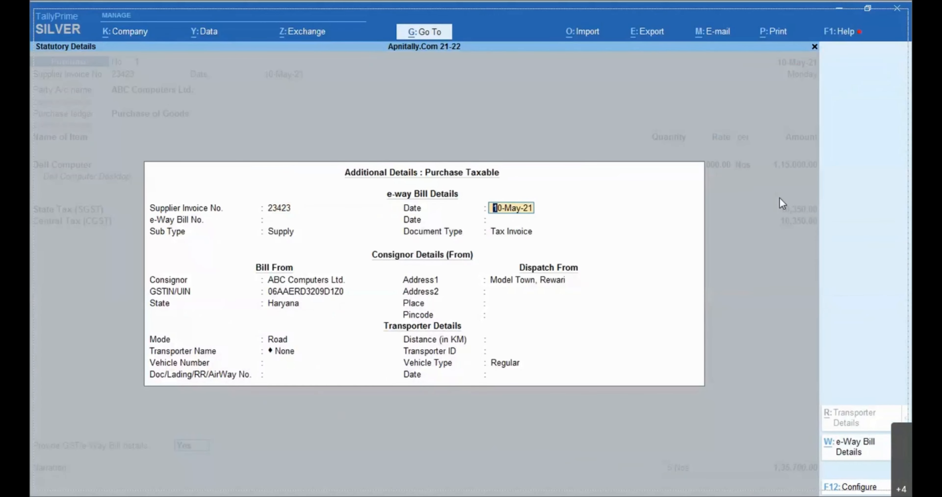
key("Return")
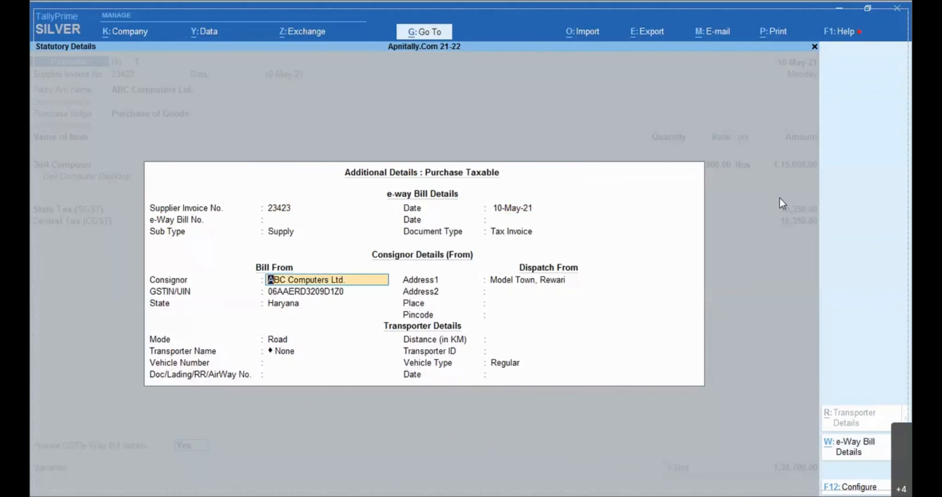
key("Escape")
Set Provide GST/e-Way Bill details to No, leave the narration empty and accept the purchase voucher.
key("Up")
key("Return")
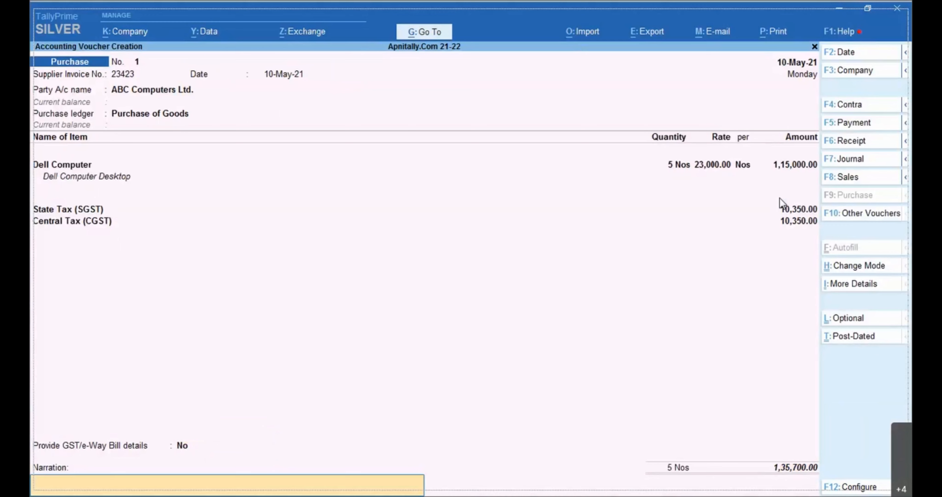
key("Return")
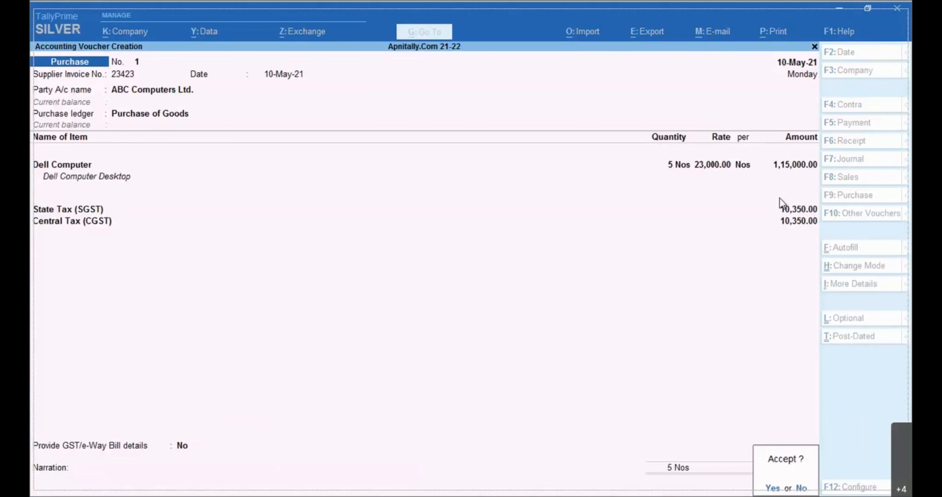
key("Return")
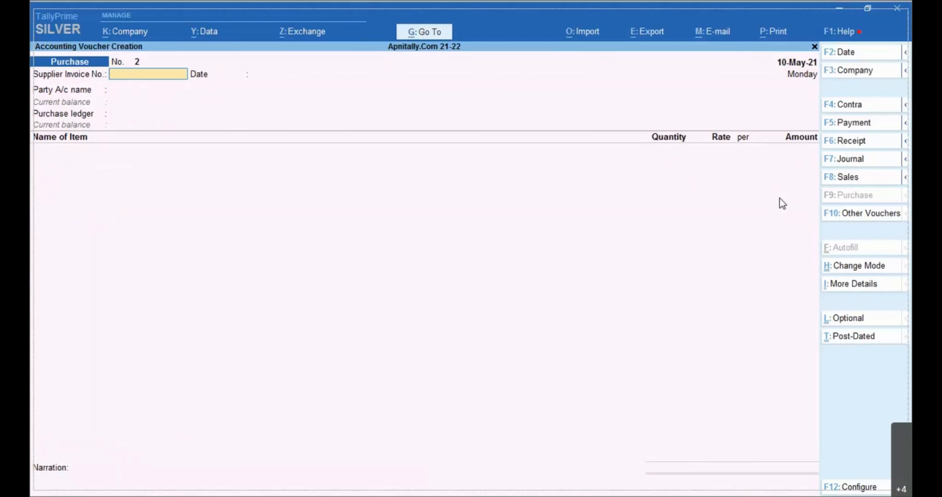
Enter supplier invoice number 4564 and set both the voucher date and the supplier invoice date to 15-May-21.
type("4564")
key("Return")
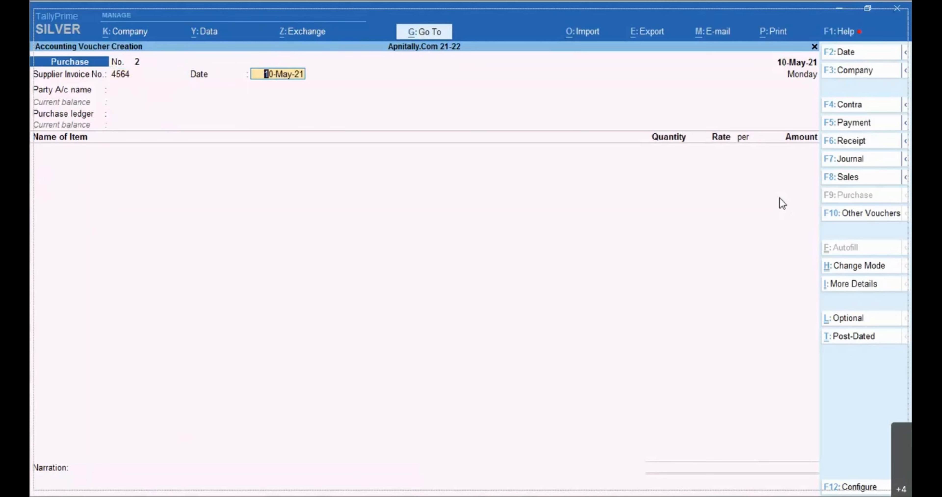
key("Return")
key("BackSpace")
key("F2")
type("15")
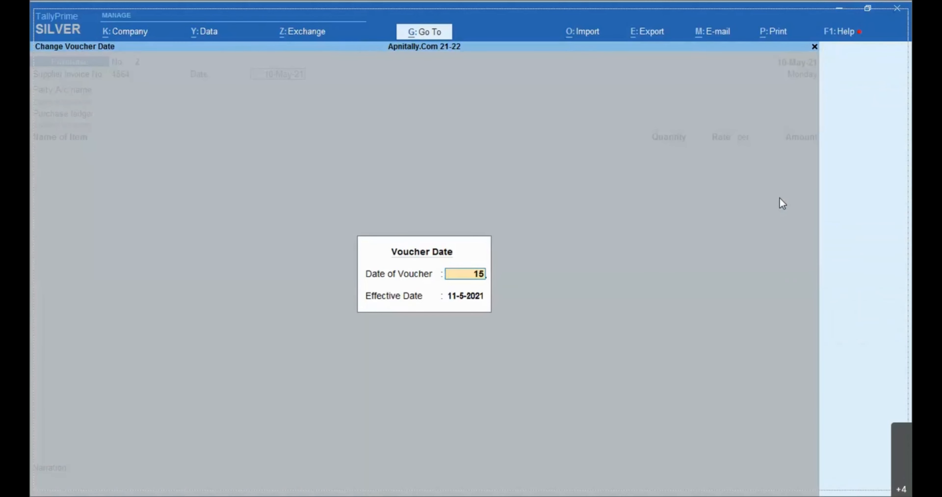
key("Return")
type("15")
key("Return")
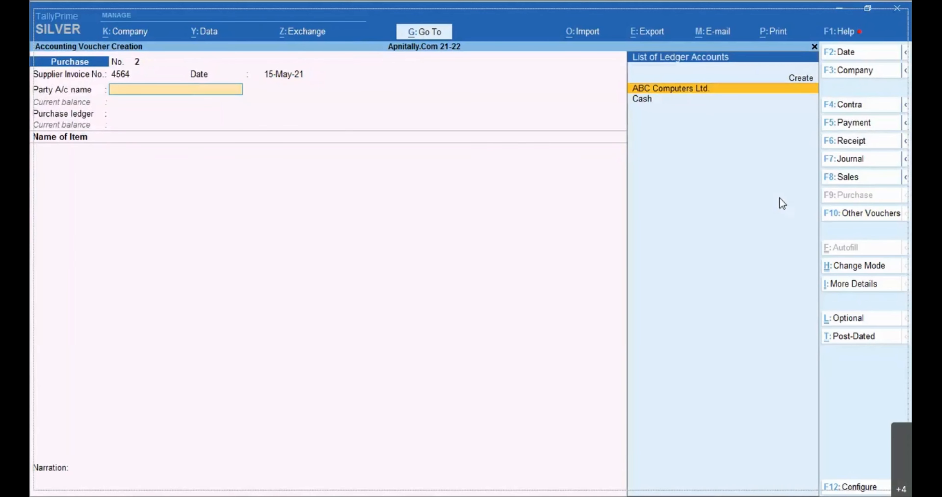
Start a new party ledger from the Party A/c name field, named Sushant Computers Ltd. with no alias.
key("alt+c")
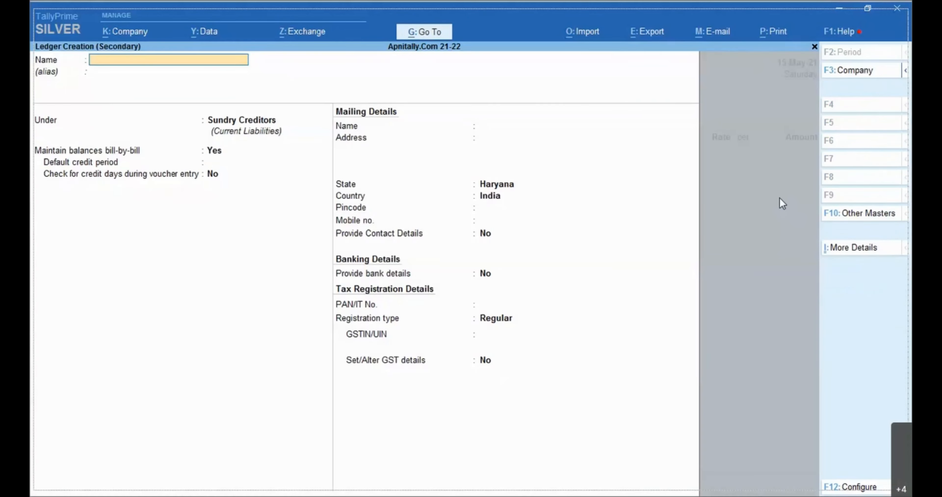
type("Sushan")
type("t Softw")
key("BackSpace")
key("BackSpace")
key("BackSpace")
key("BackSpace")
key("BackSpace")
type("Computers")
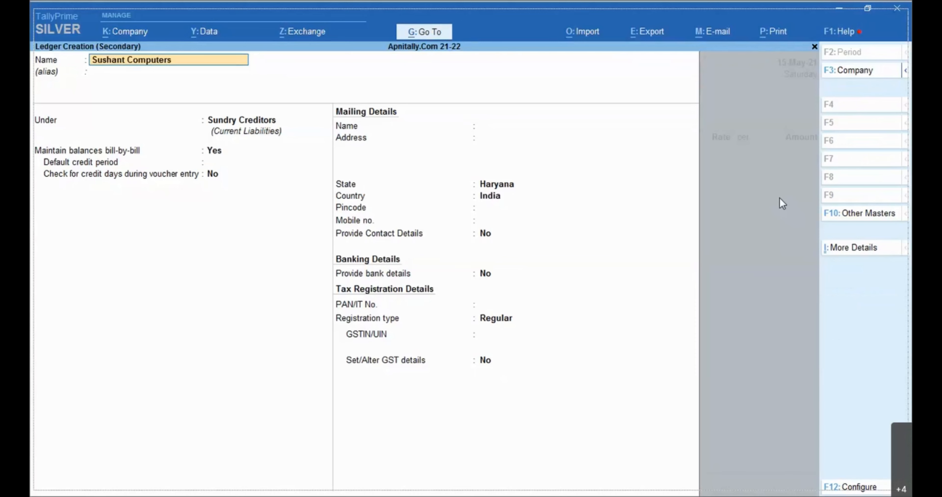
type(" Ltd.")
key("Return")
key("Return")
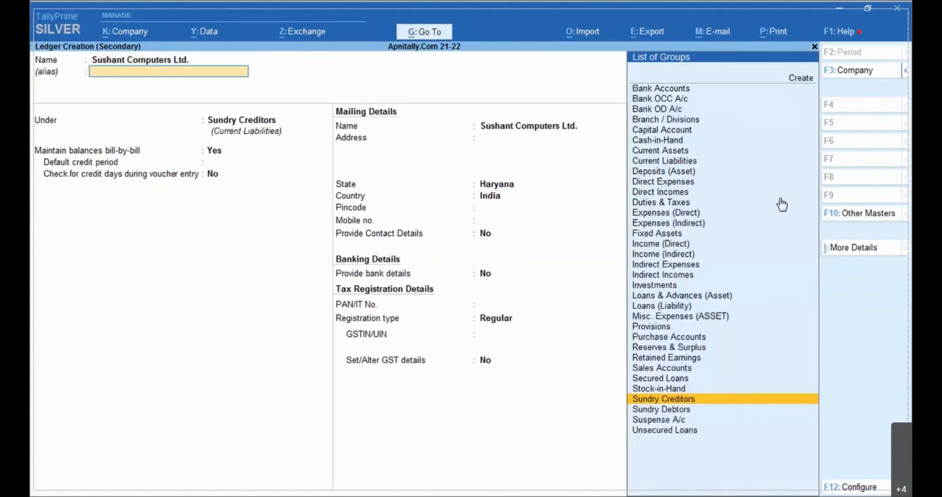
Keep the ledger under Sundry Creditors with bill-by-bill balances and no default credit period.
key("Return")
key("Return")
key("Return")
key("Return")
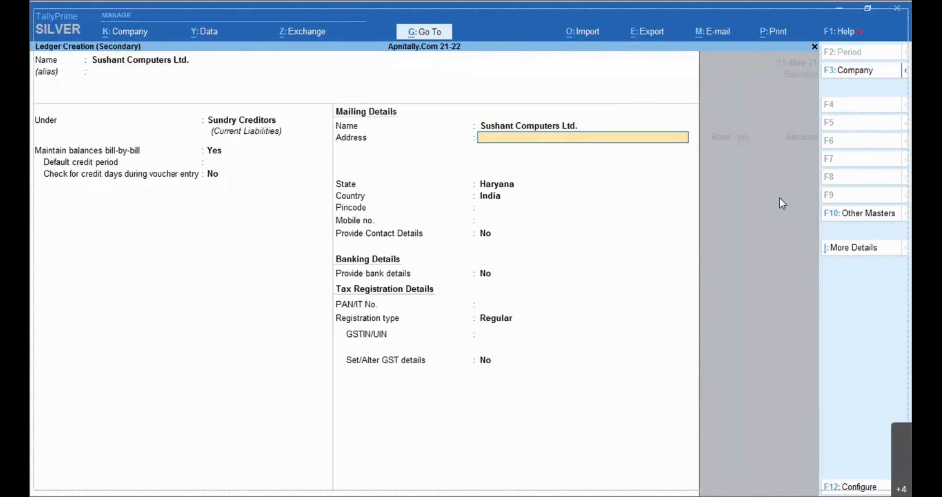
Enter the supplier's mailing address and set the state to Himachal Pradesh.
type("Circular Road, Shimla")
key("Return")
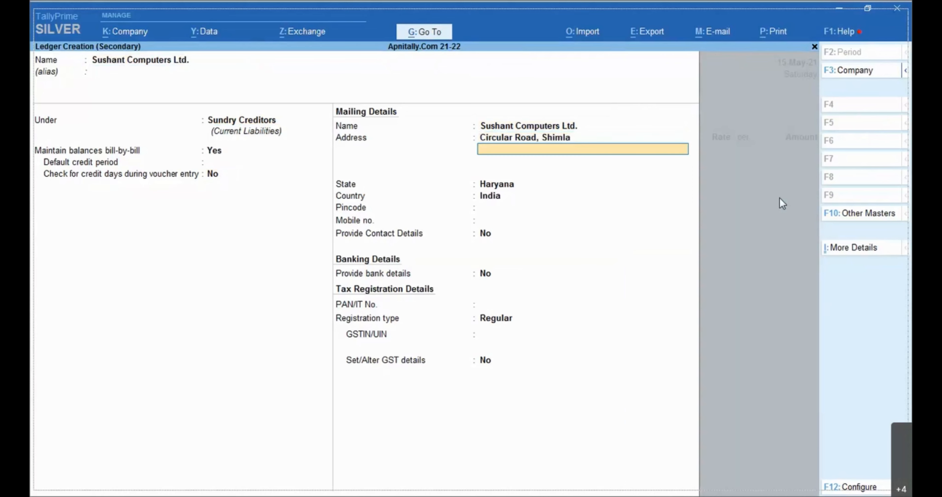
key("Return")
type("Hima")
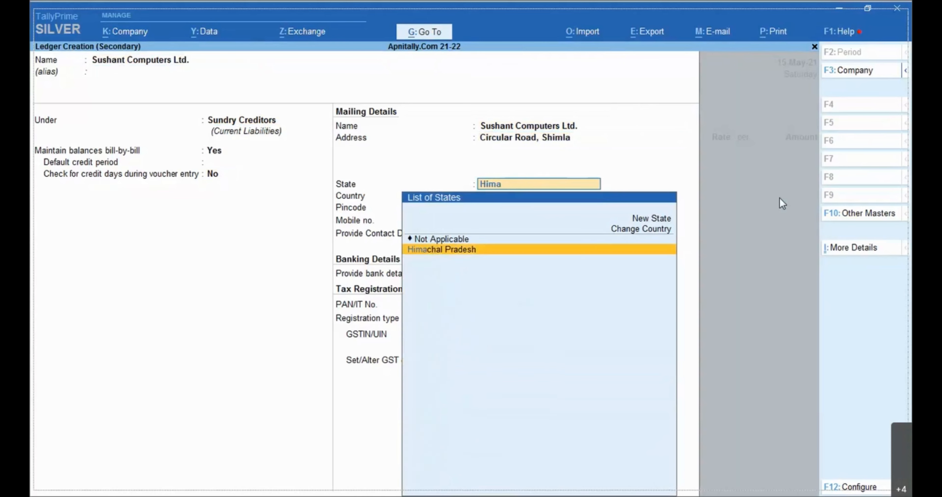
key("Return")
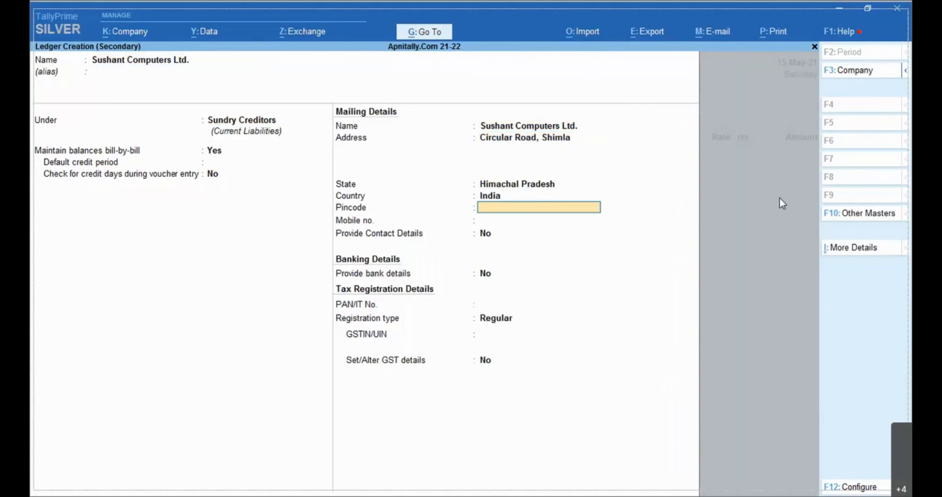
Leave the pincode, mobile, contact, bank and PAN details unfilled and keep the registration type Regular.
key("Return")
key("Return")
key("Return")
key("Return")
key("Return")
key("Return")
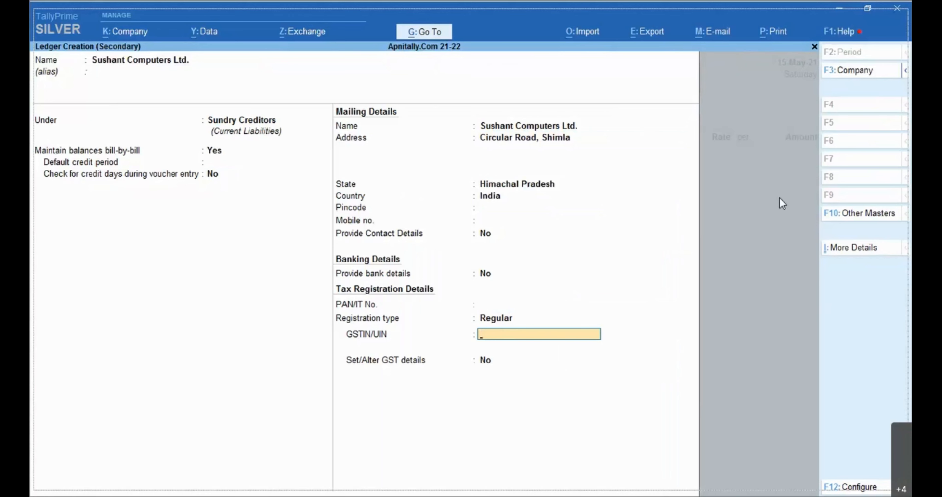
Enter the supplier's GSTIN/UIN, keep Set/Alter GST details at No and accept the new ledger.
type("0")
type("8")
type("SDFDRER")
key("BackSpace")
key("BackSpace")
key("BackSpace")
key("BackSpace")
key("BackSpace")
key("BackSpace")
key("BackSpace")
type("WEREW3434A1")
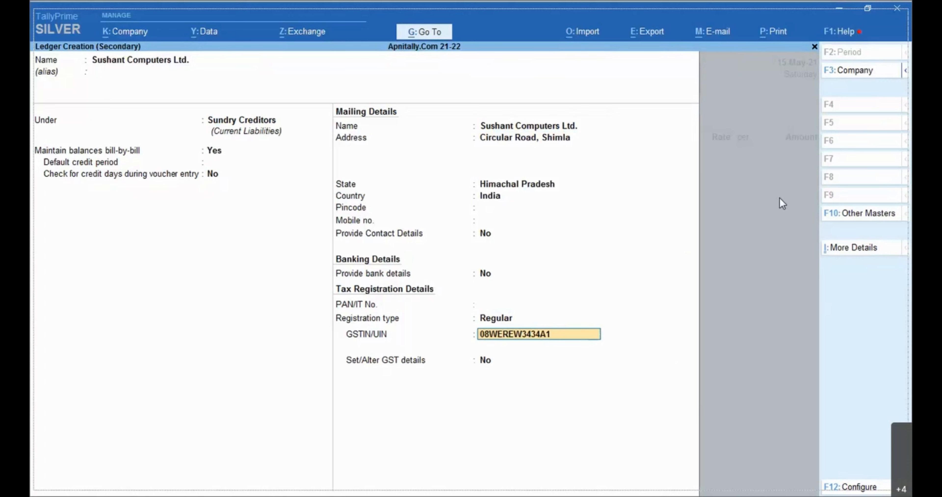
type("ZI")
key("Return")
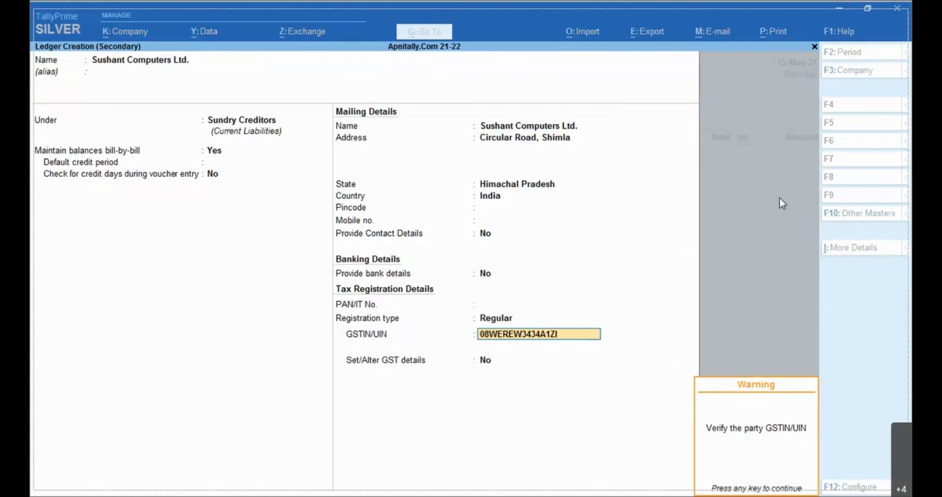
key("Return")
key("Return")
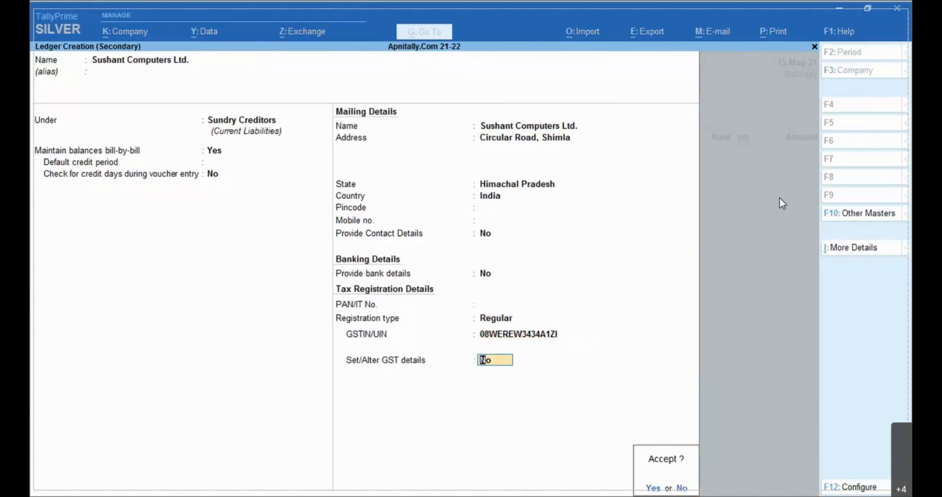
key("Return")
Leave all Receipt Details and Order Details fields blank for the supplier's purchase.
key("Return")
key("Return")
key("Return")
key("Return")
key("Return")
key("Return")
key("Return")
key("Return")
key("Return")
key("Return")
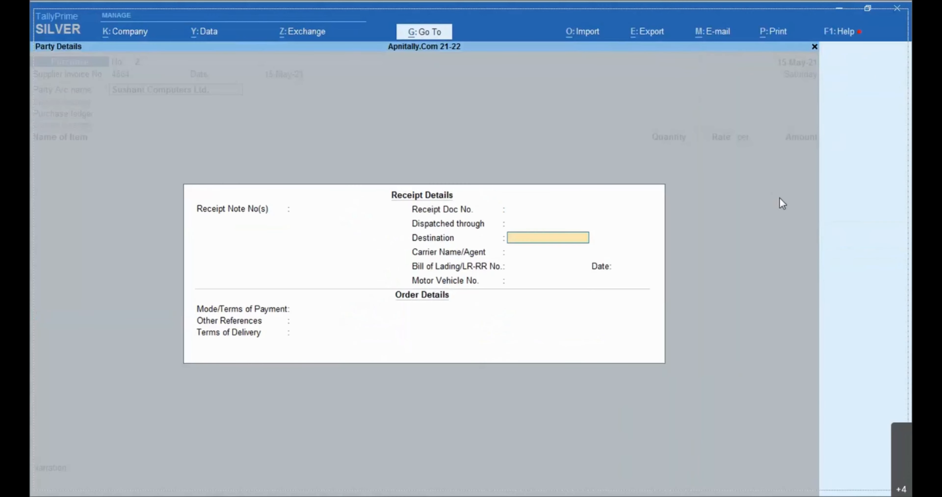
key("Return")
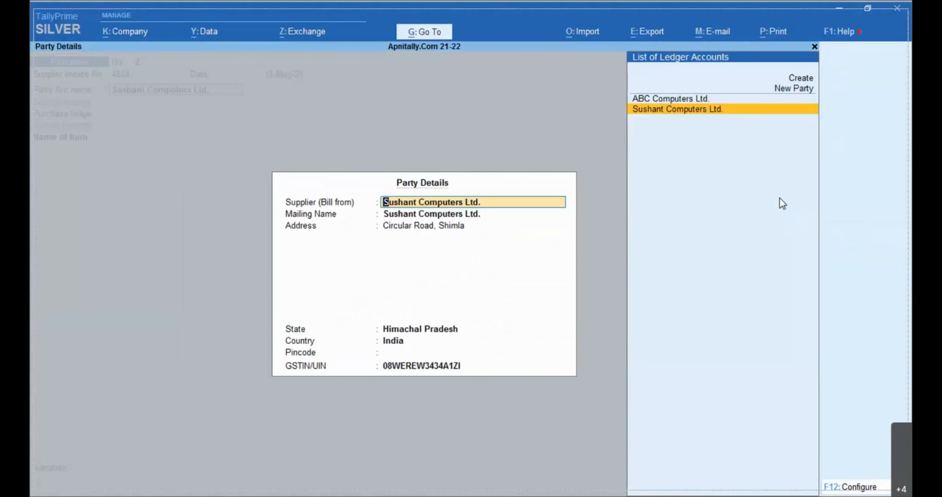
Accept the party details for Sushant Computers Ltd. and choose Purchase of Goods as the purchase ledger.
key("Return")
key("Return")
key("Return")
key("Return")
key("Return")
key("Return")
key("Return")
key("Return")
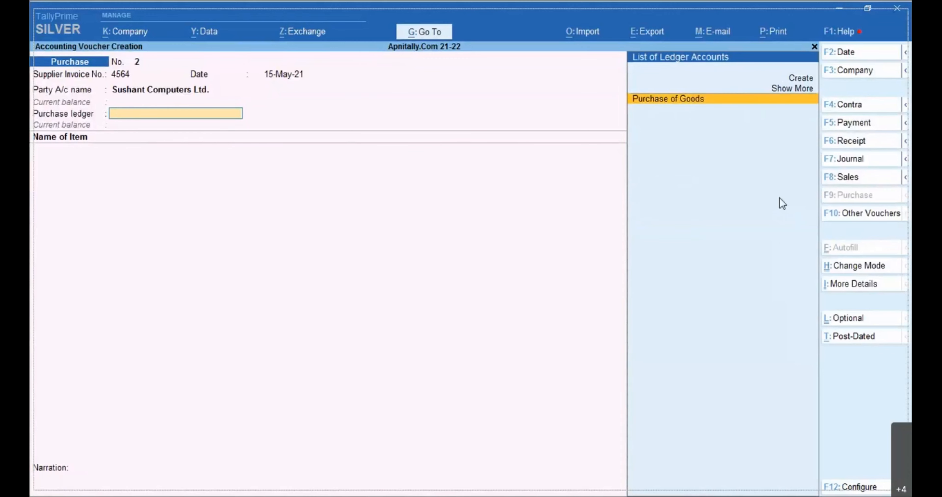
key("Return")
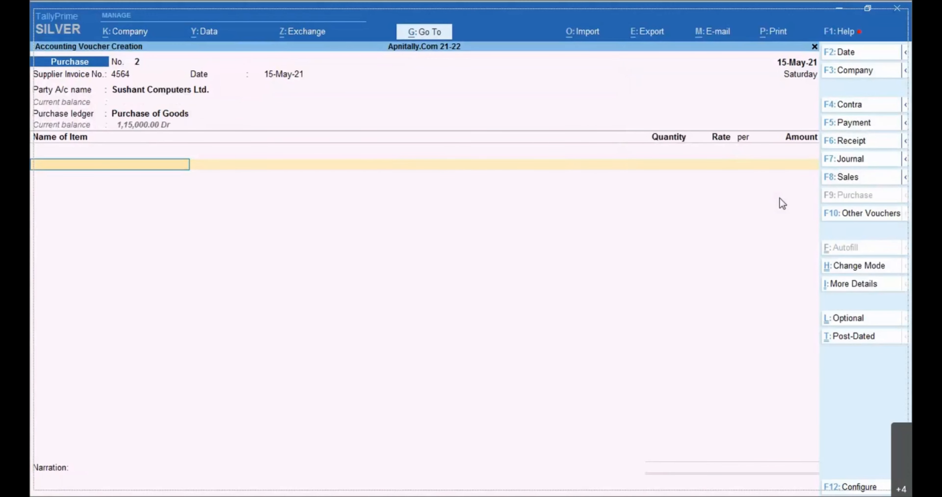
Start a new stock item from the Name of Item field, named Aser Laptop with no alias.
key("alt+c")
type("L")
key("BackSpace")
type("Aser Laptop")
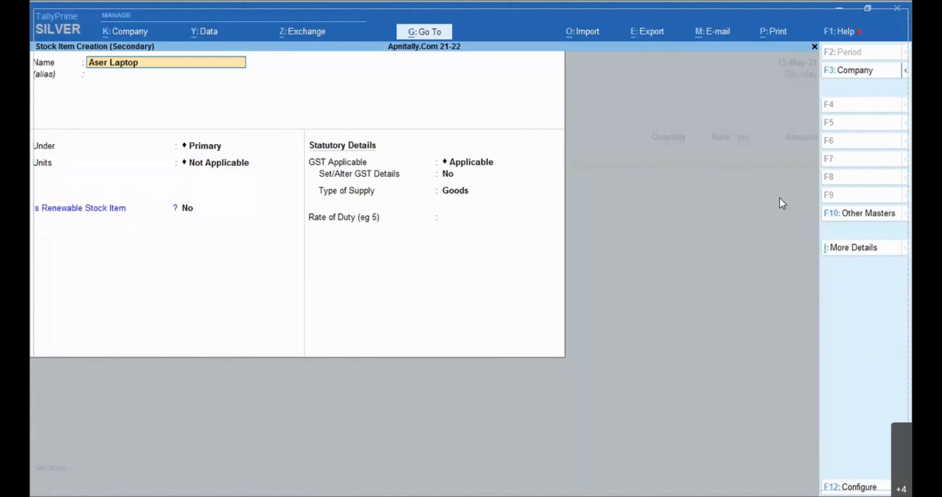
key("Return")
key("Return")
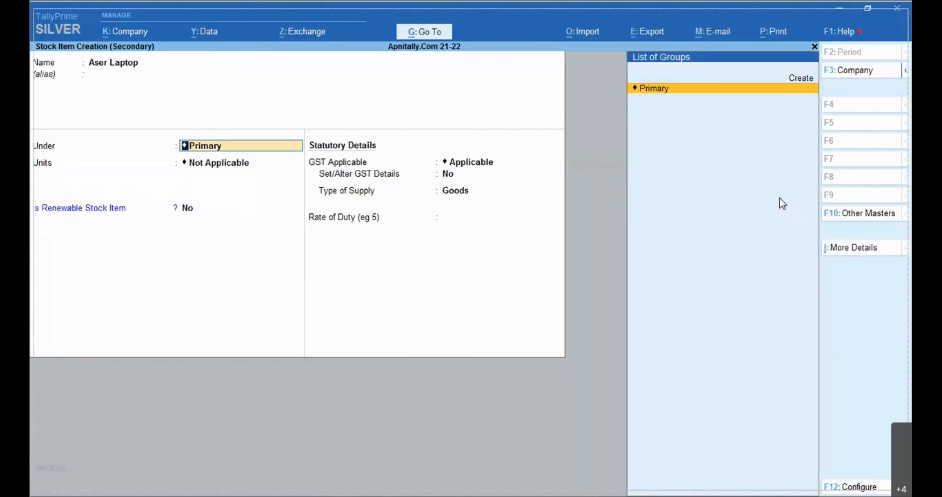
Start a new stock group named Laptops under Primary, keeping the addition of item quantities at No.
key("alt+c")
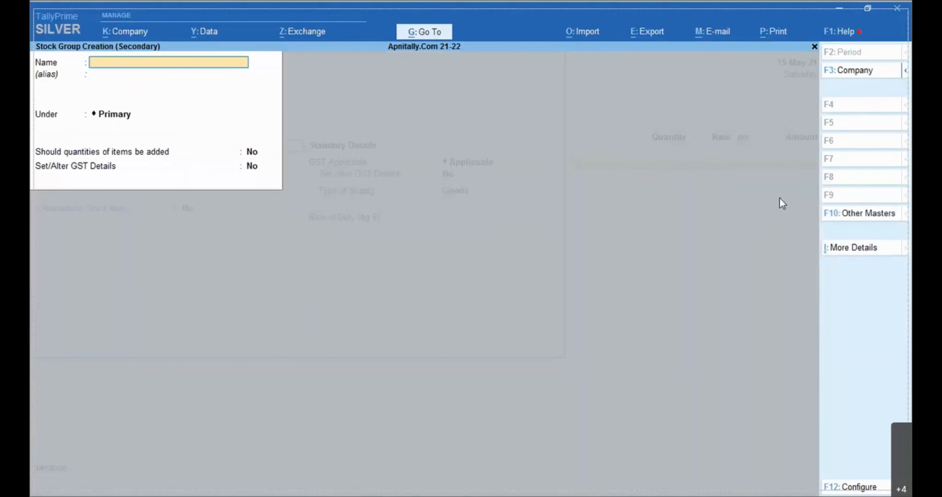
type("Laptops")
key("Return")
key("Return")
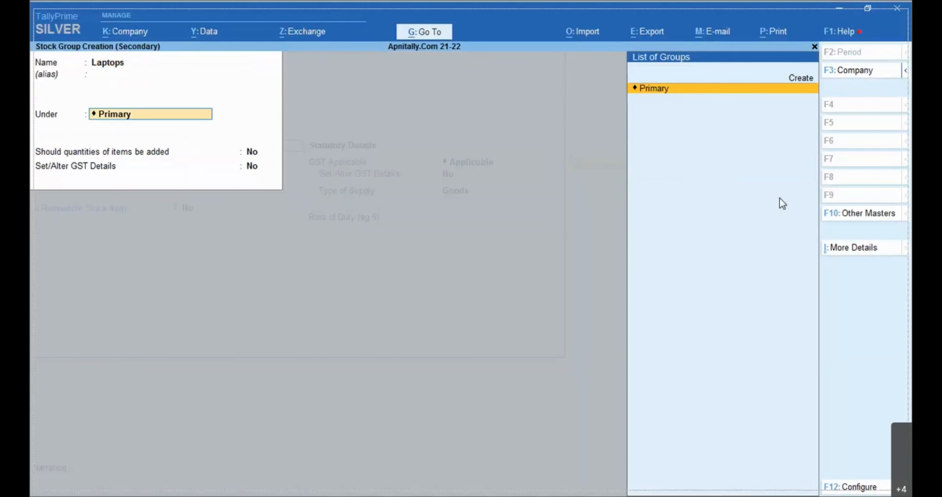
key("Return")
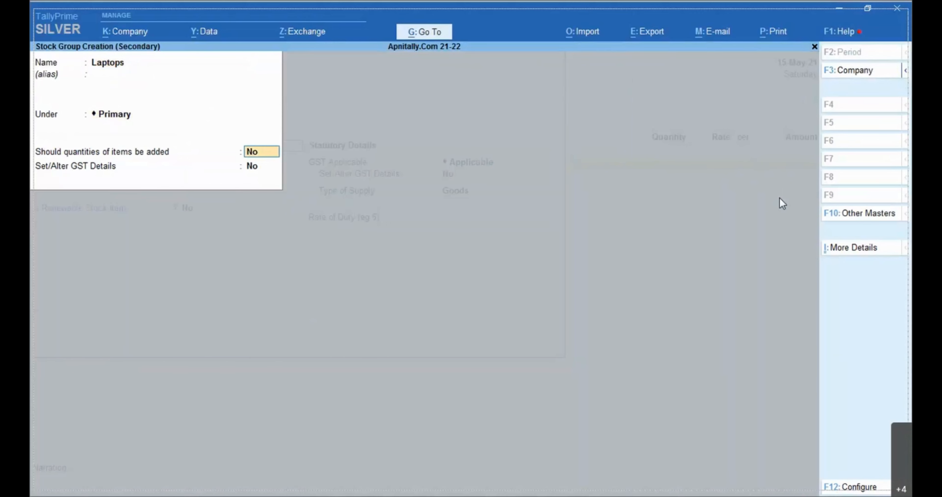
key("Return")
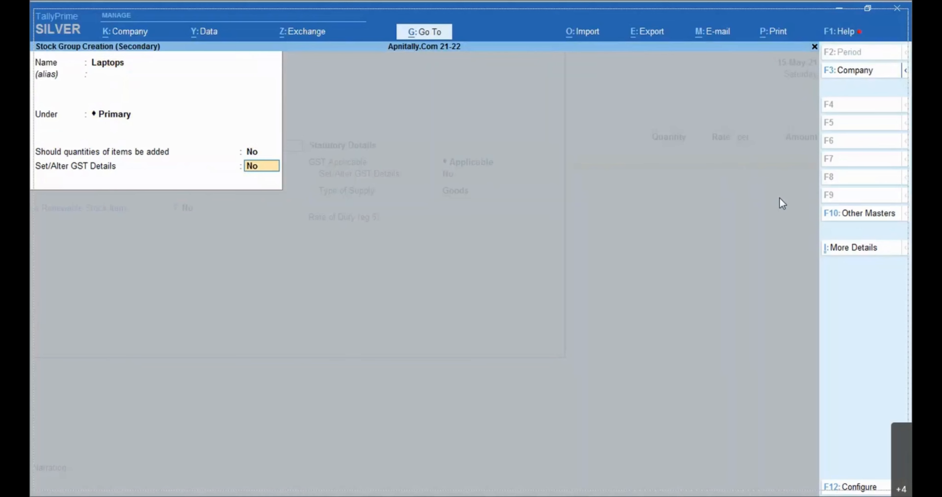
Enable GST details for the Laptops group and enter the description Laptop with HSN/SAC 8517.
type("y")
key("Return")
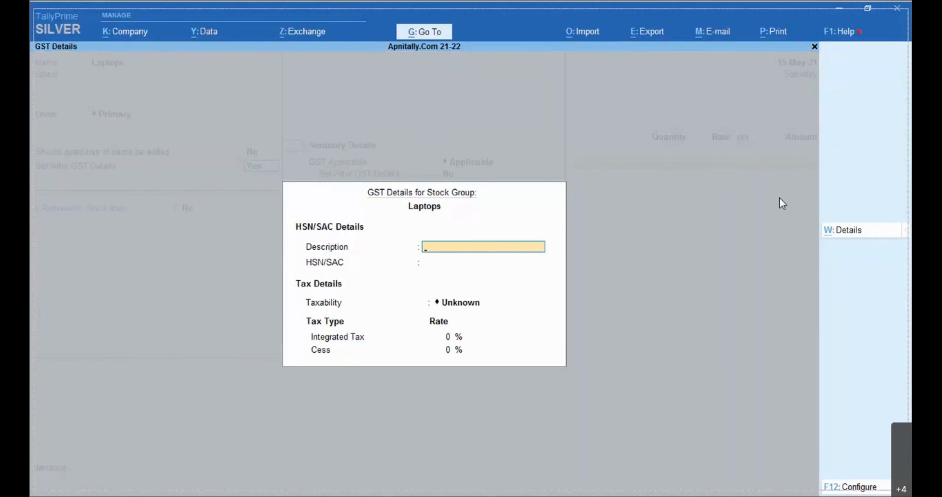
type("Laptop")
key("Return")
type("8518")
key("BackSpace")
type("7")
key("Return")
Set the group's taxability to Taxable with Integrated Tax at 18% and save the Laptops group.
key("Down")
key("Down")
key("Down")
key("Return")
type("1")
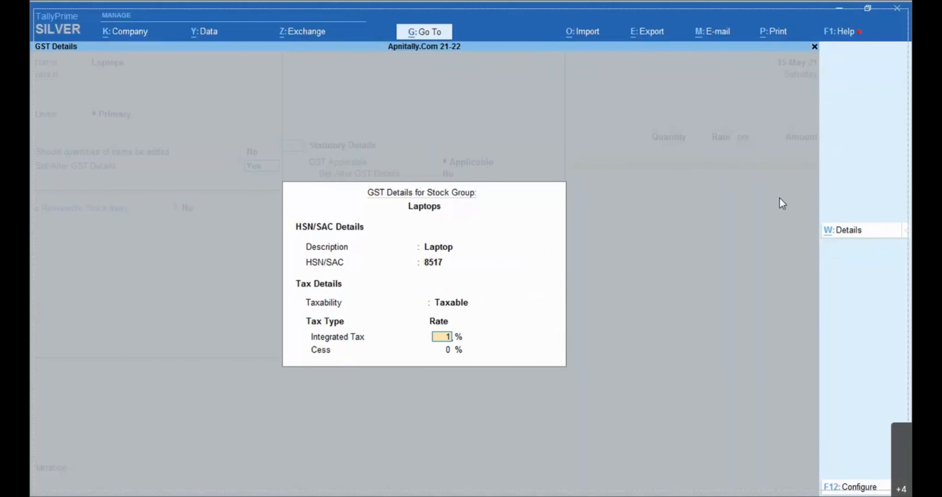
type("8")
key("Return")
key("Return")
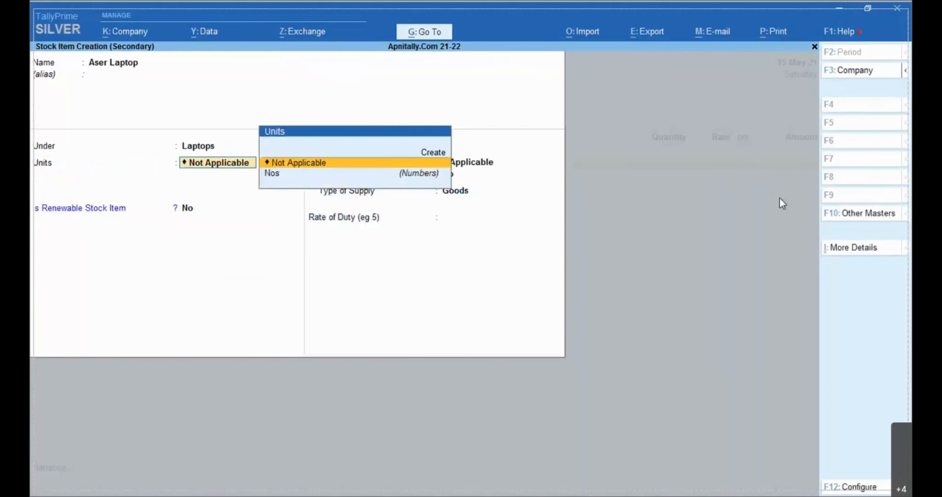
Set the Aser Laptop item's unit to Nos with no alternate unit, keep GST Applicable and supply type Goods, and save the item.
key("Down")
key("Return")
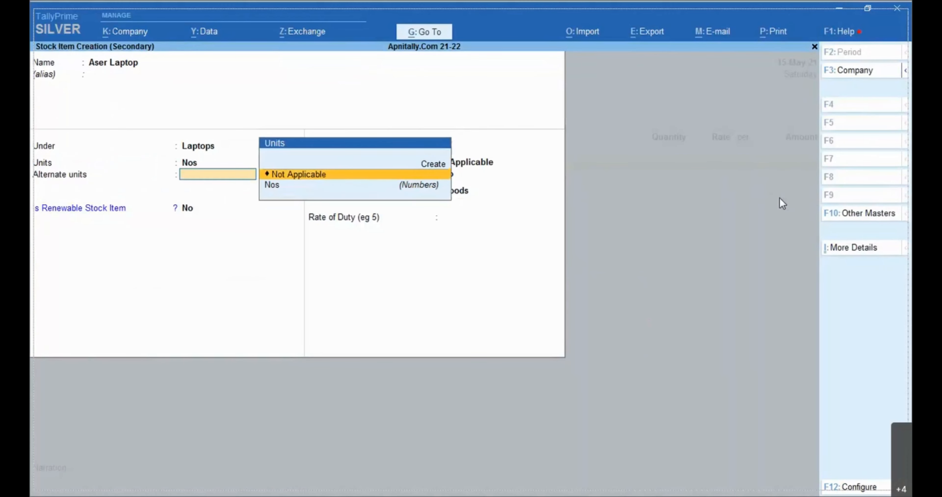
key("Return")
key("Return")
key("Return")
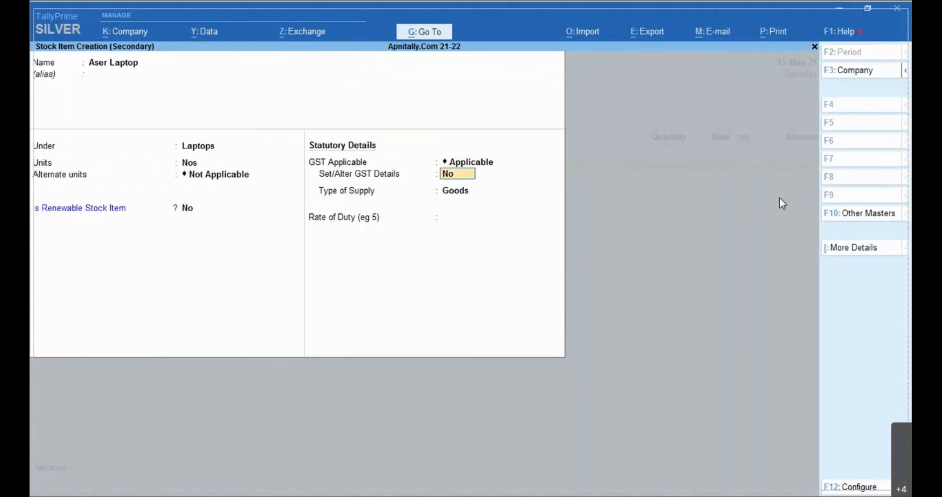
key("Return")
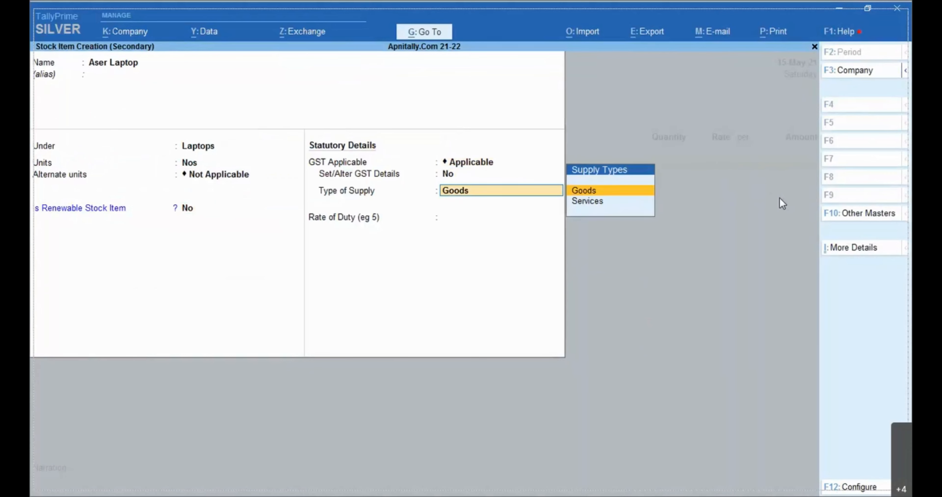
key("Return")
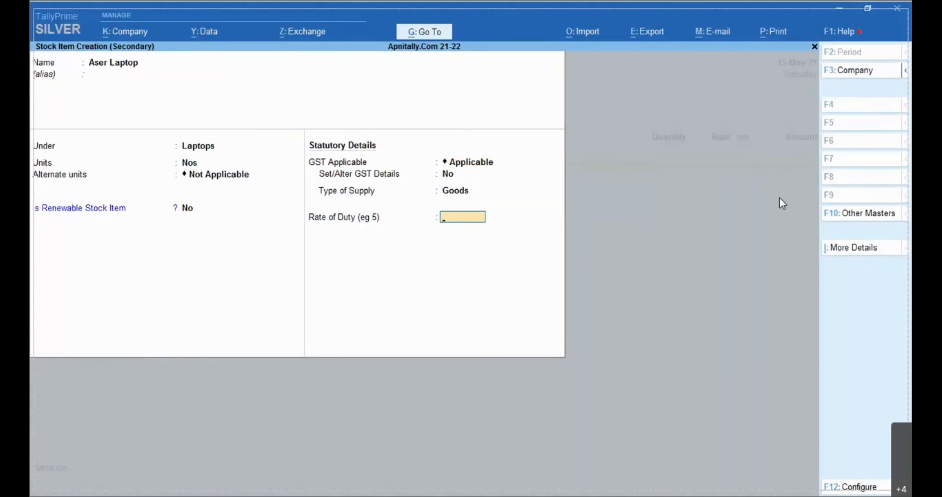
key("Return")
key("Return")
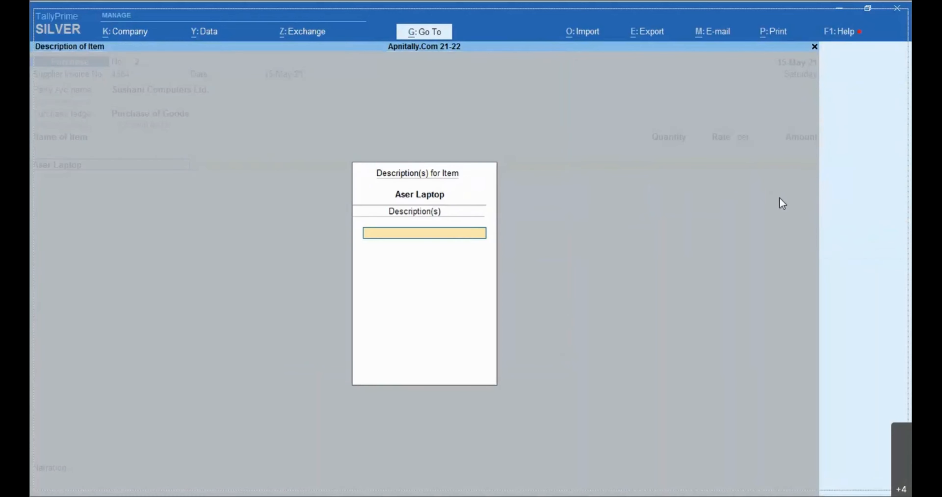
Enter a quantity of 10 Nos at a rate of 32,000 for Aser Laptop without a description, and finish the item list.
key("Return")
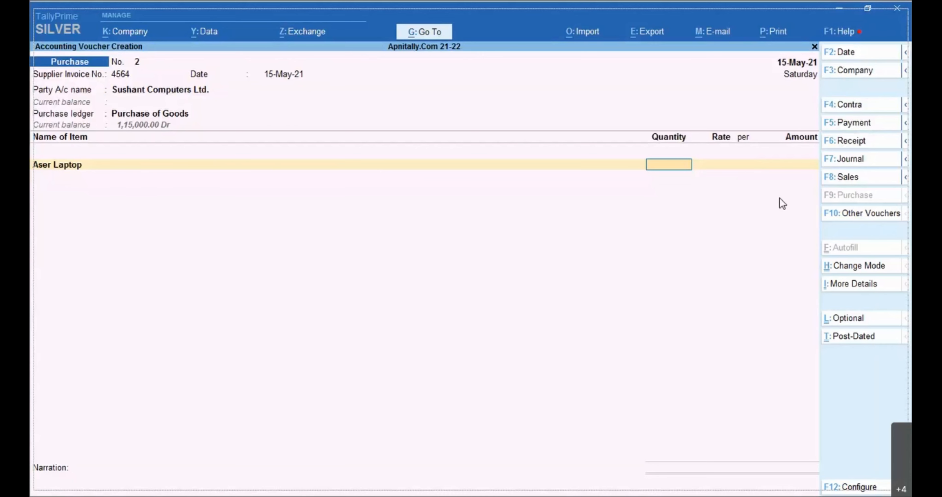
type("10")
key("Return")
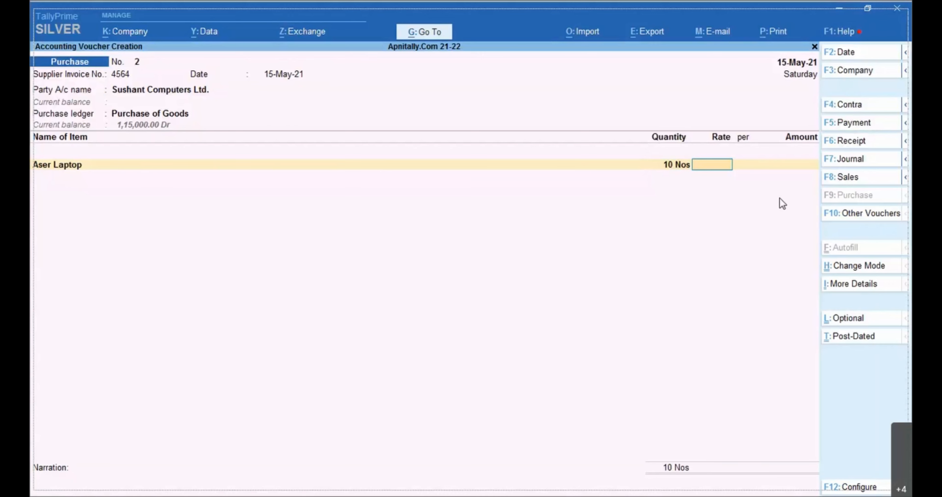
type("32,000")
key("Return")
key("Return")
key("Return")
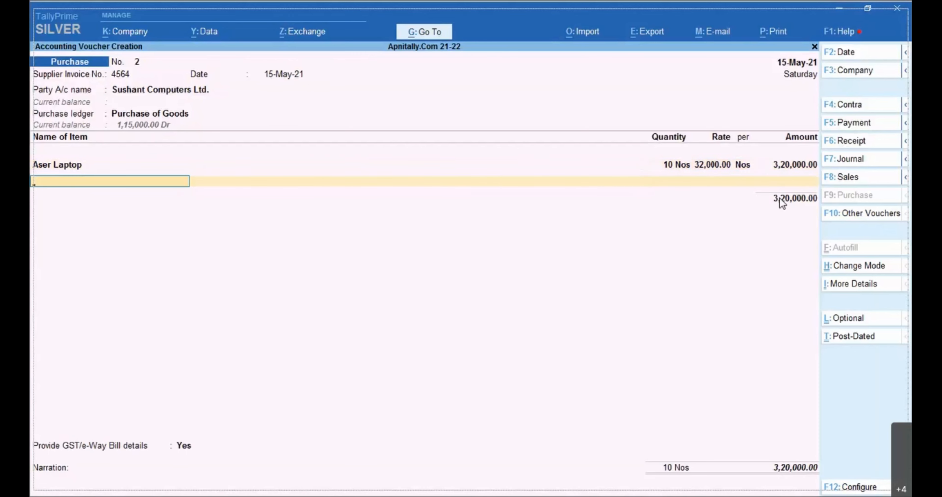
key("Return")
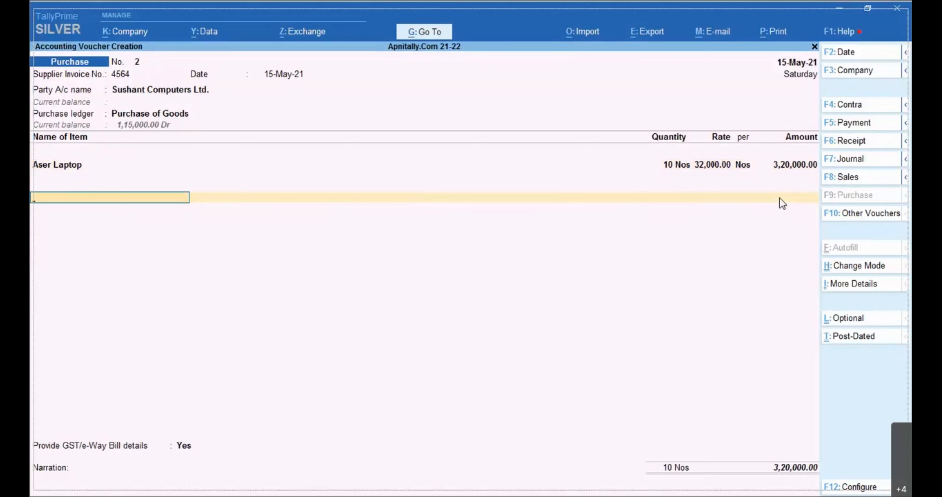
Add the State Tax (SGST) and Central Tax (CGST) ledgers below the Aser Laptop line, leaving their amounts blank.
type("sg")
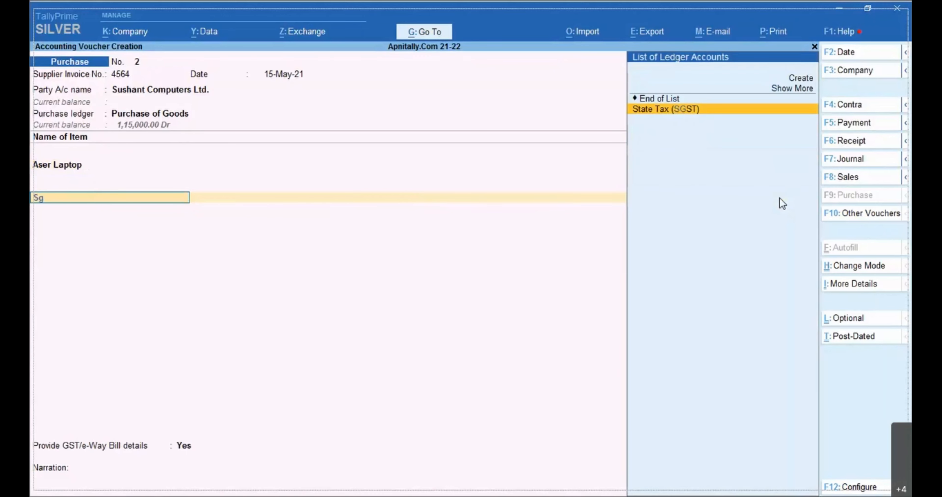
key("Return")
key("Return")
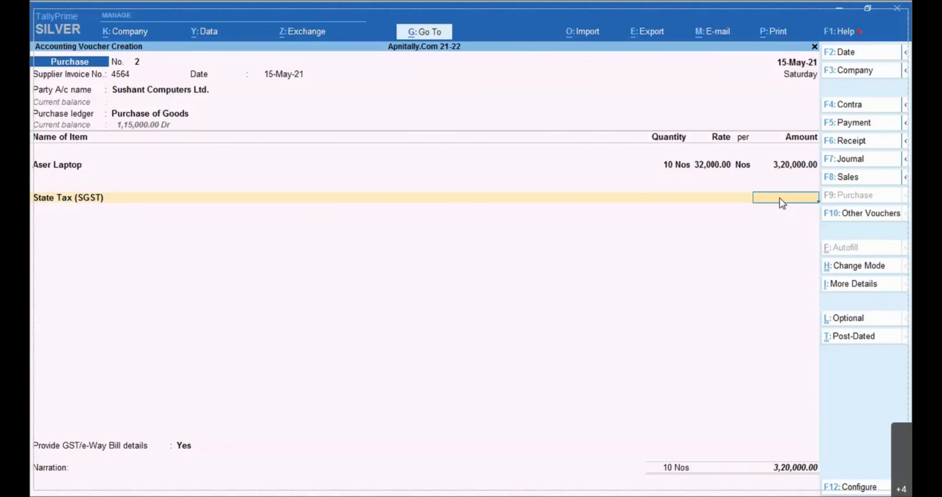
key("Return")
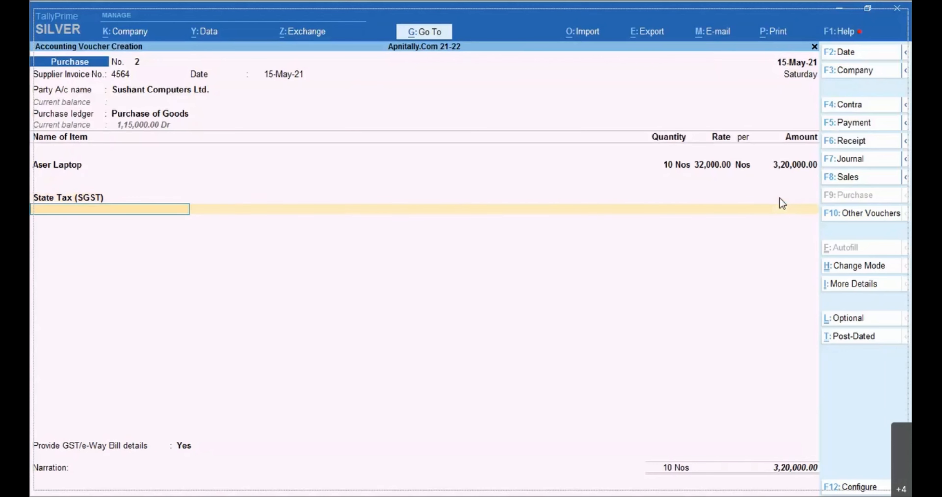
type("cen")
key("Return")
key("Return")
key("Return")
Add the Integrated Tax (IGST) ledger to the voucher and accept its calculated amount.
type("igs")
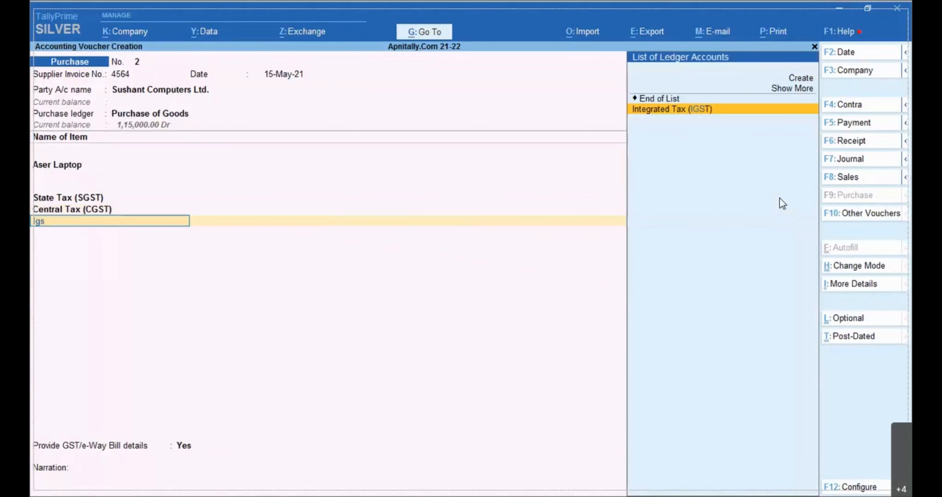
key("Return")
key("Return")
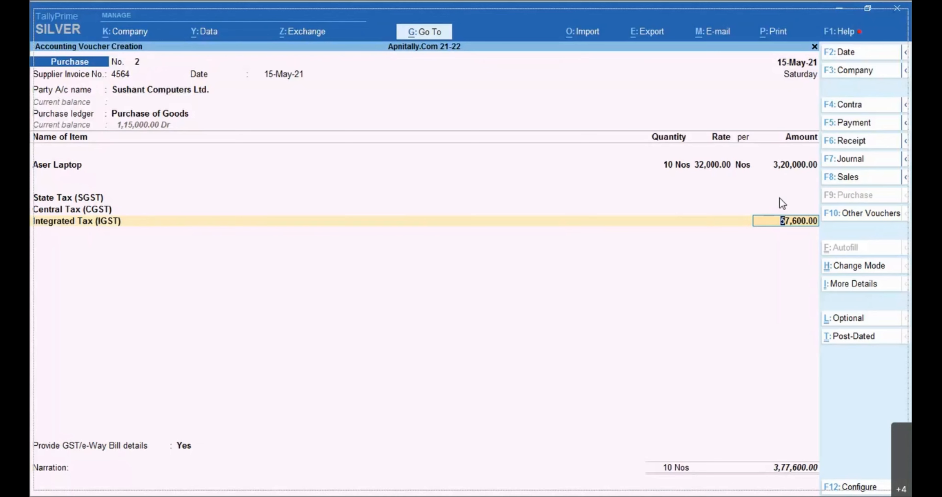
key("Return")
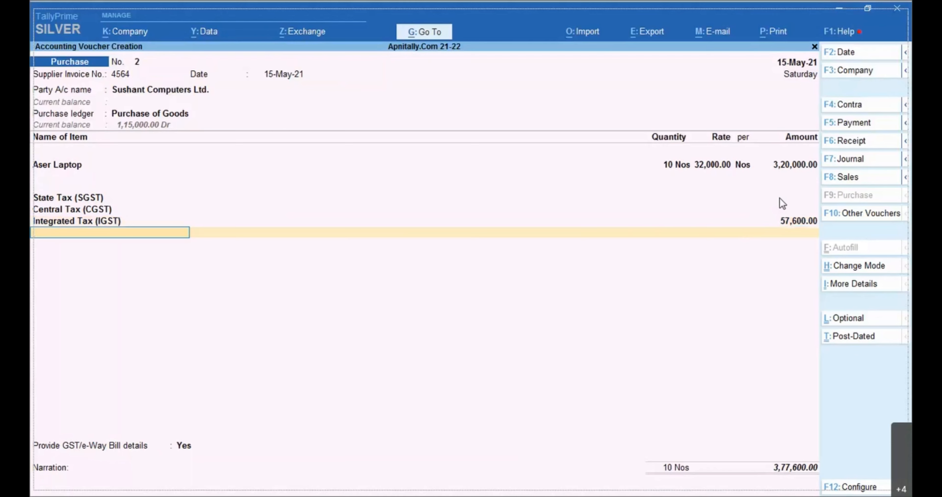
Finish the ledger entries and save the Aser Laptop purchase voucher for Sushant Computers Ltd.
key("Return")
key("Up")
key("Return")
key("Return")
key("Return")
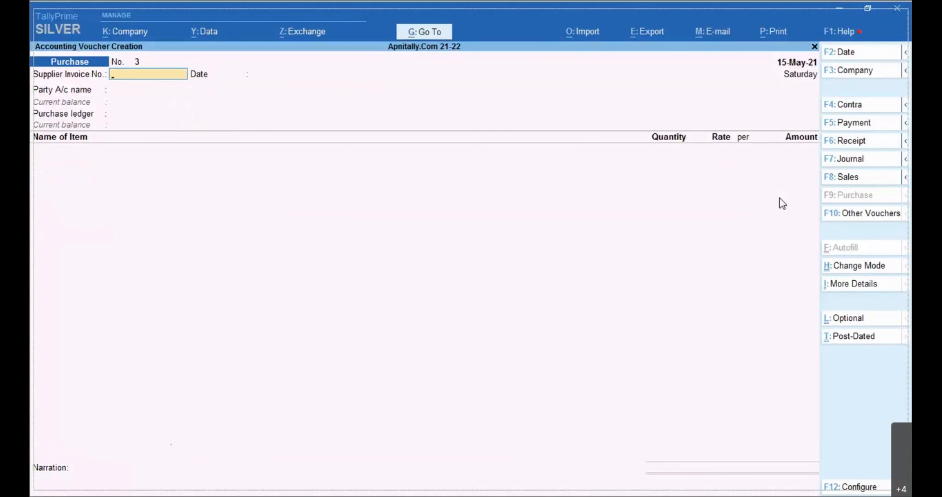
Date the new purchase voucher 9-May-21 and enter supplier invoice number 12333 with the same invoice date.
key("F2")
type("9")
key("Return")
type("12333")
key("Return")
key("Return")
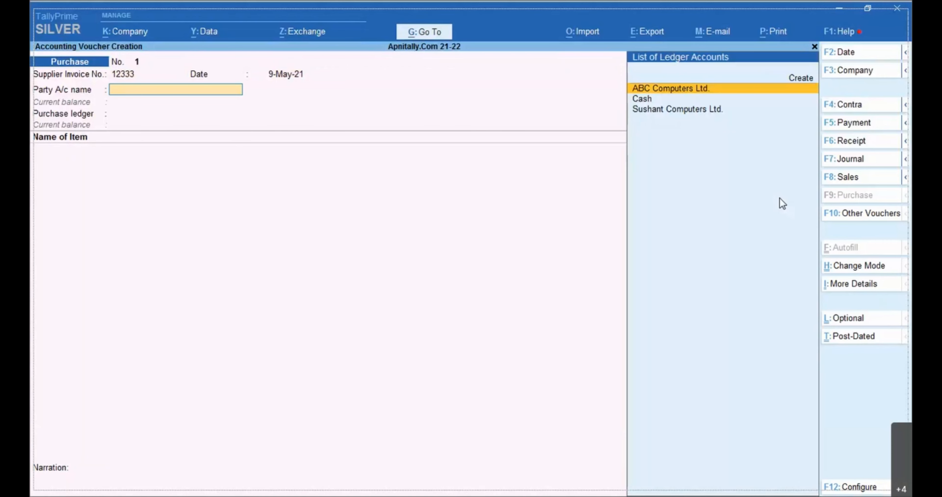
Choose the existing Sushant Computers Ltd. ledger as the voucher's party account.
key("alt+c")
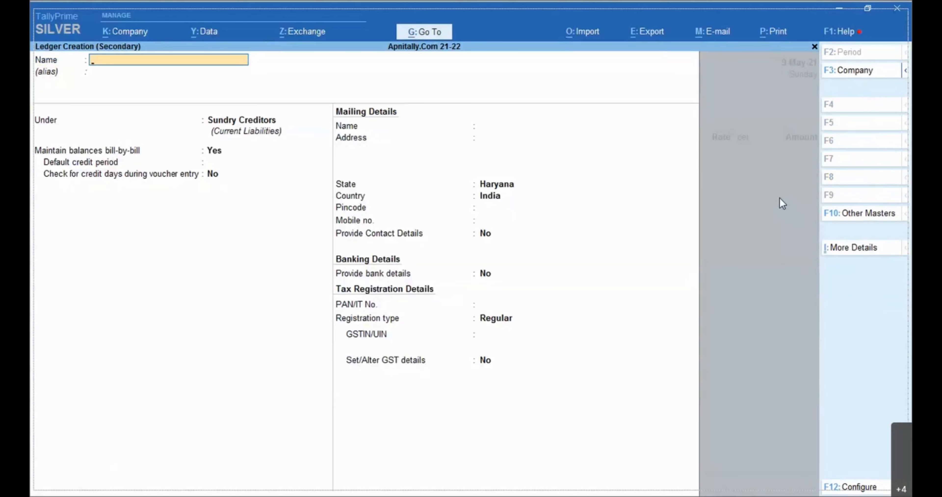
key("Escape")
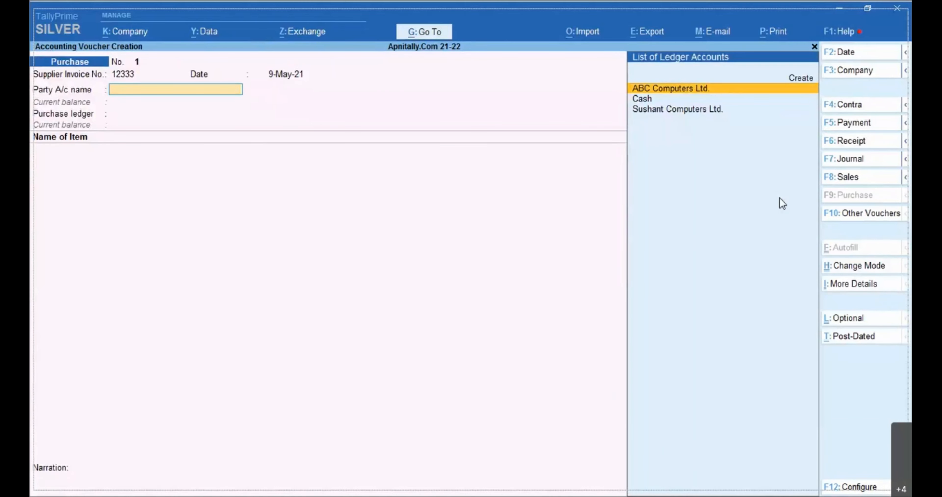
key("Down")
key("Down")
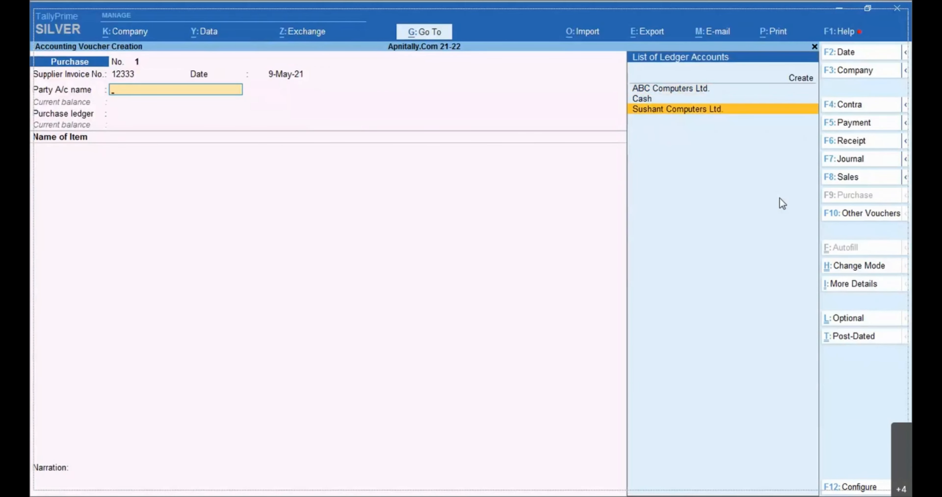
key("Return")
Leave the receipt and order details blank and accept the party details of Sushant Computers Ltd. as filled in.
key("Return")
key("Return")
key("Return")
key("Return")
key("Return")
key("Return")
key("Return")
key("Return")
key("Return")
key("Return")
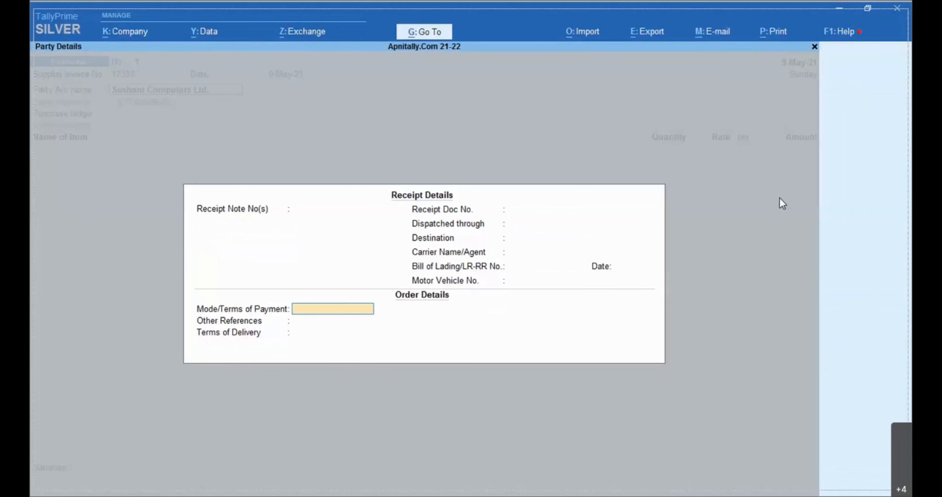
key("Return")
key("Return")
key("Return")
key("Return")
key("Return")
key("Return")
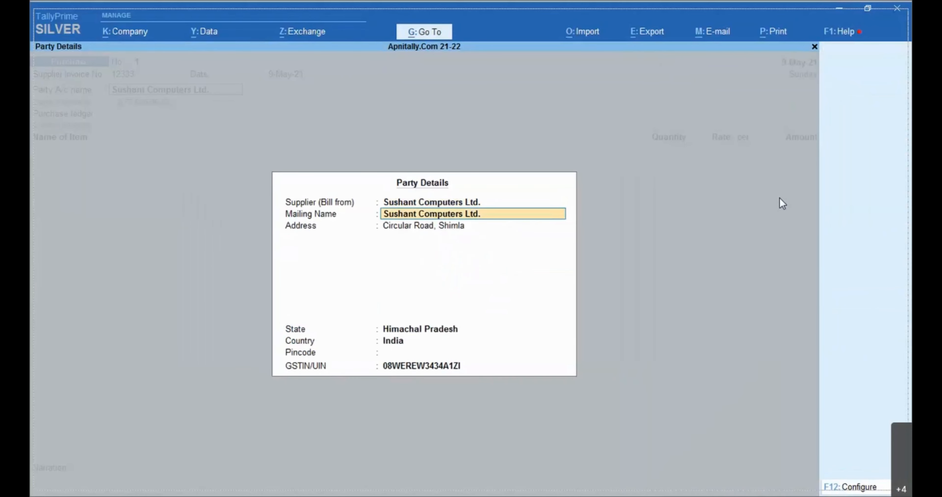
key("Return")
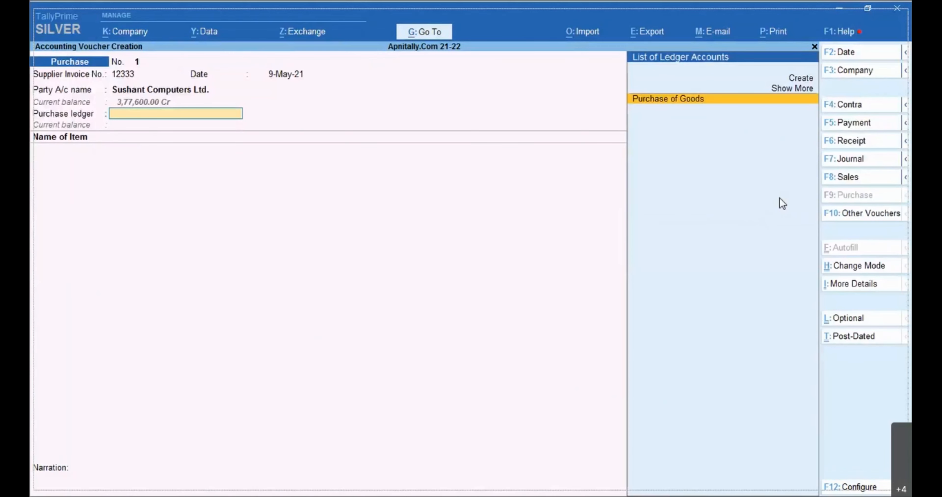
Choose Purchase of Goods as the purchase ledger and start a new stock item named Dell LAptop with no alias.
key("Return")
key("alt+c")
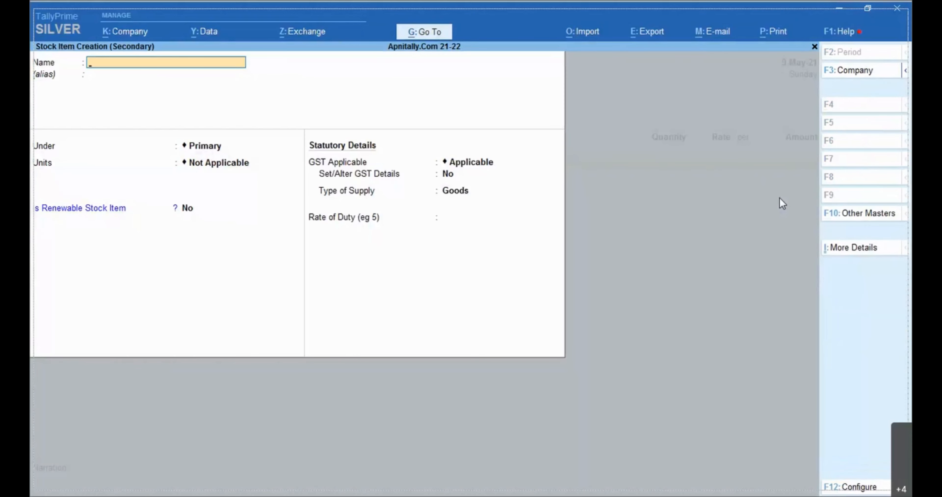
type("Dell LAptop")
key("Return")
key("Return")
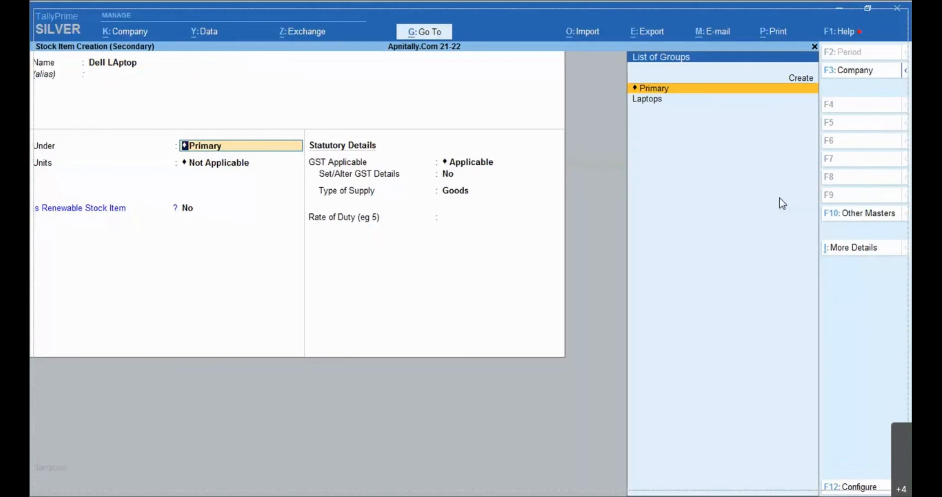
Place the Dell LAptop item under Laptops with unit Nos, keep GST Applicable and supply type Goods, and save it.
key("Down")
key("Return")
key("Down")
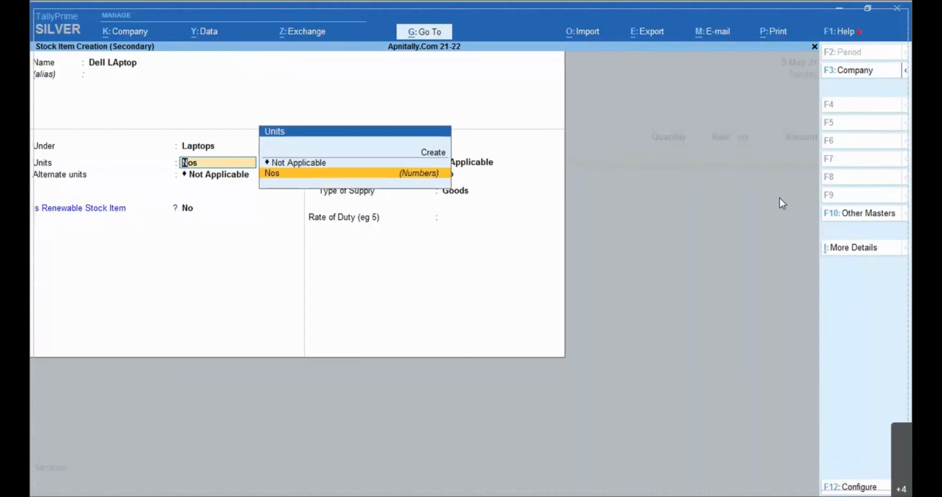
key("Return")
key("Return")
key("Return")
key("Return")
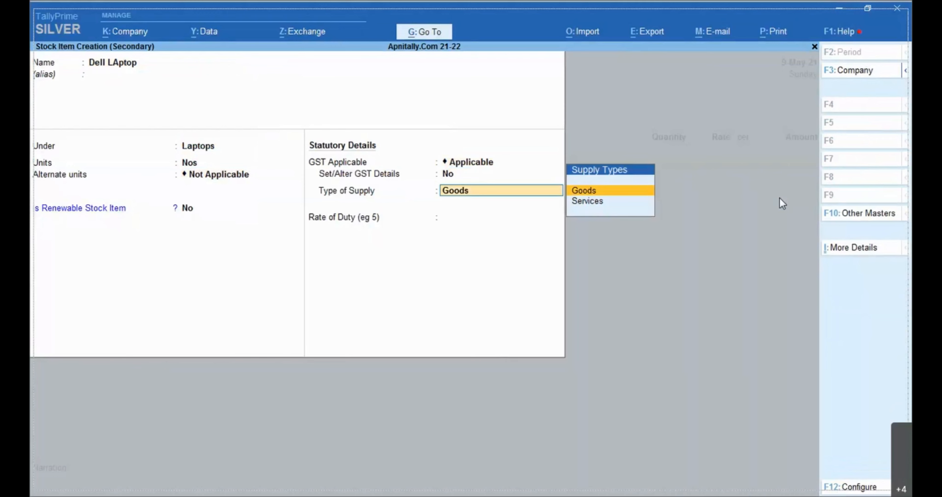
key("Return")
key("Return")
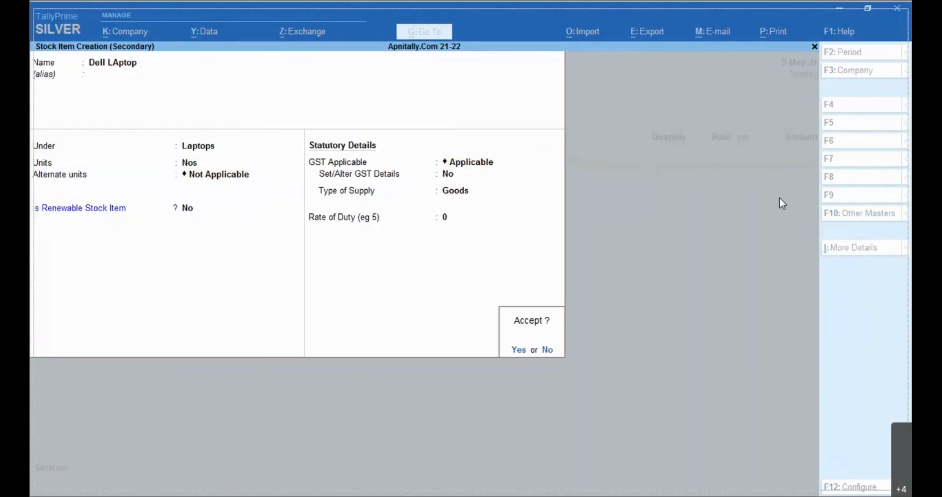
key("Return")
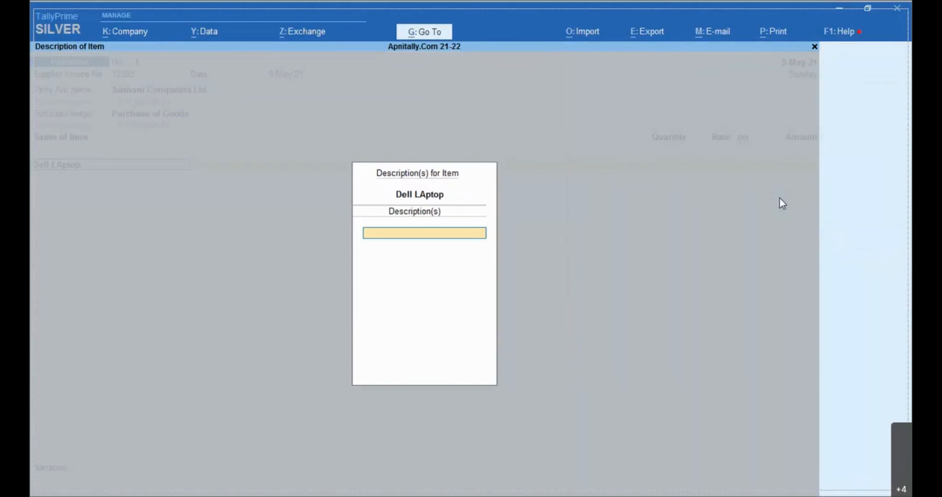
Enter a quantity of 5 Nos at a rate of 33,000 for Dell LAptop without a description, and finish the item list.
key("Return")
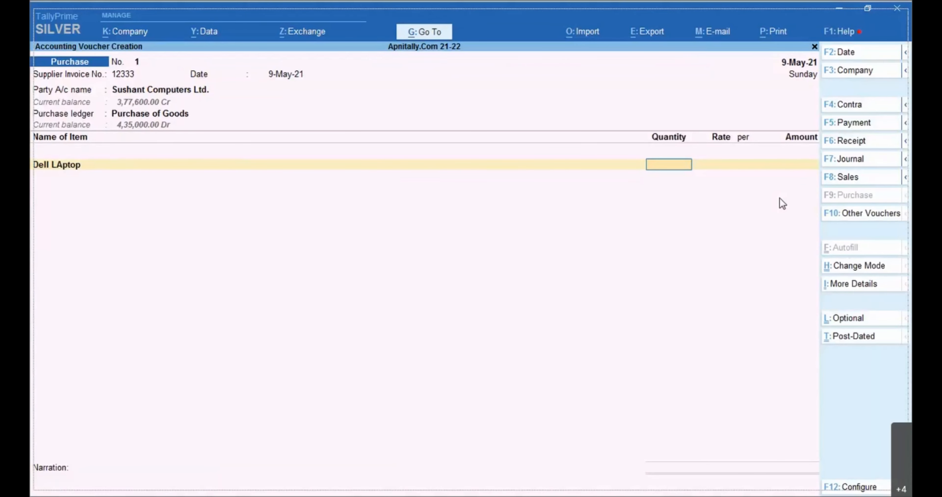
type("5")
key("Return")
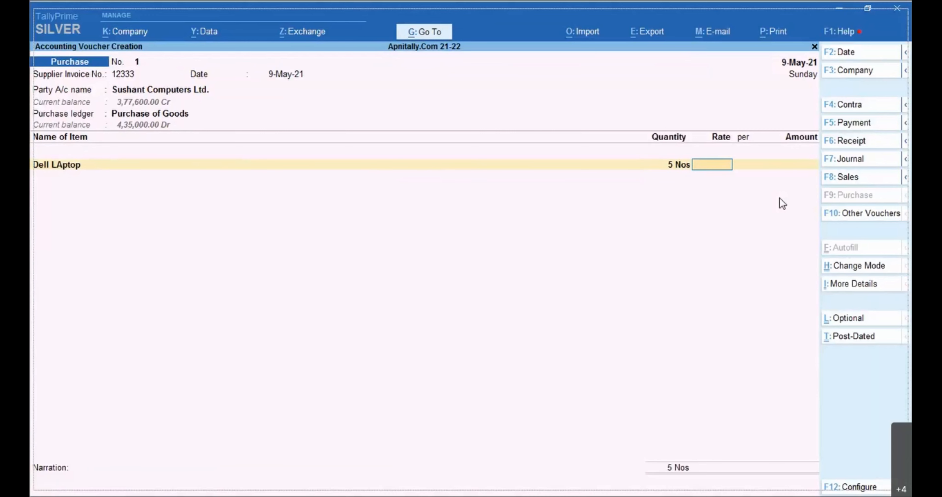
type("333")
type("00")
key("Return")
key("Return")
key("Return")
key("Return")
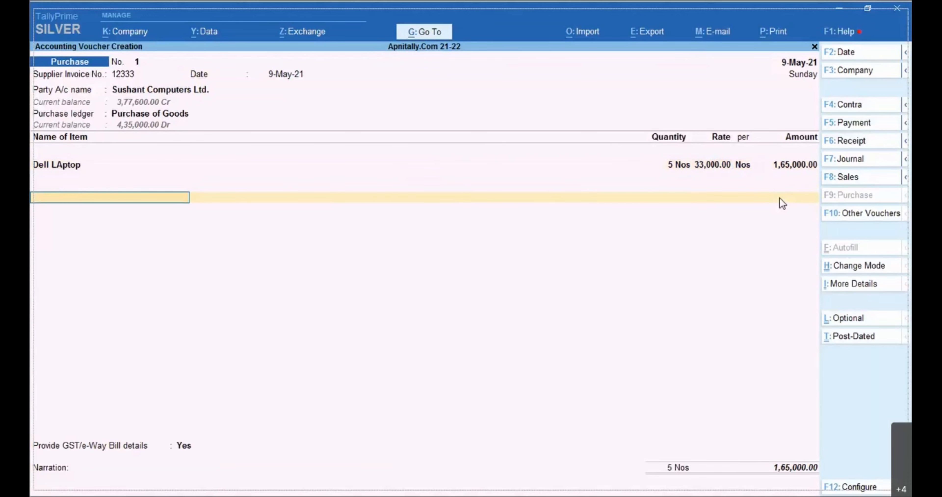
Add the Integrated Tax (IGST) ledger below the Dell LAptop line.
type("ig")
key("Return")
key("Return")
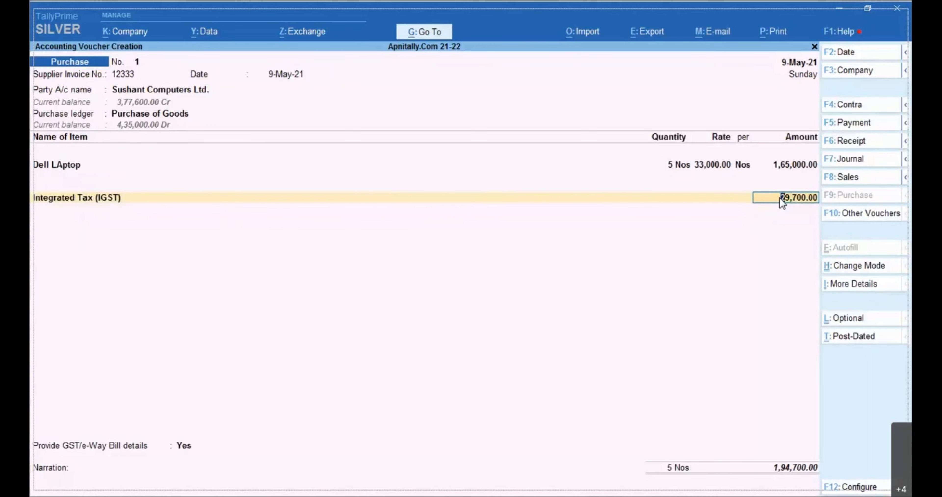
Go back over the Dell LAptop line unchanged, leave the IGST ledger's description blank and finish the ledger list.
key("Up")
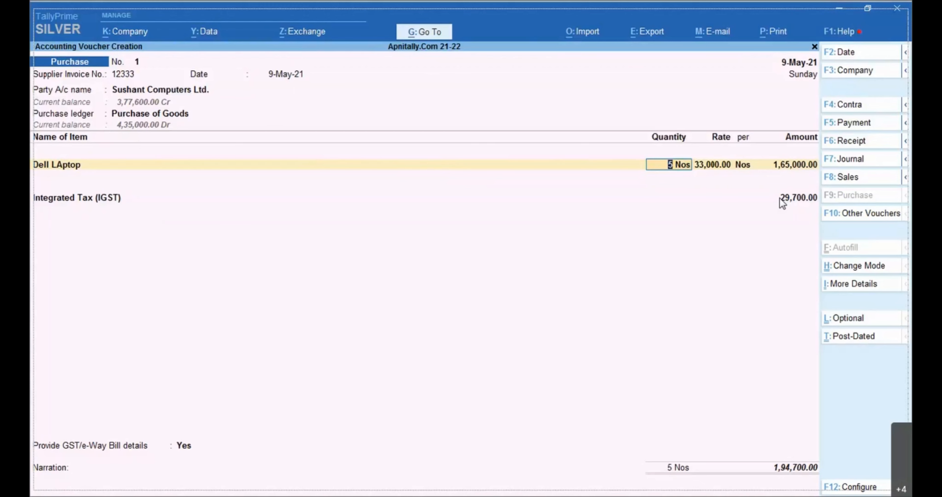
key("Return")
key("Return")
key("Return")
key("Return")
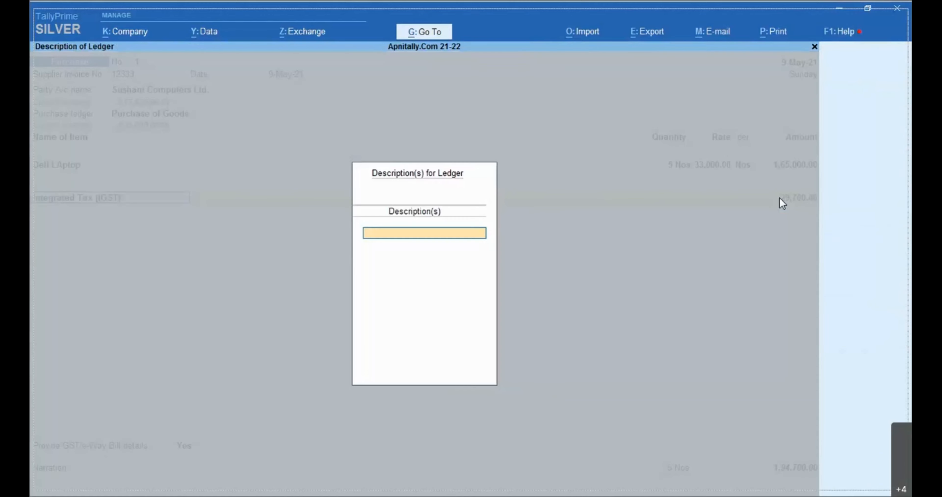
key("Return")
key("Return")
Skip the e-way bill details by setting Provide GST/e-Way Bill details to No, and save the purchase voucher without a narration.
key("Return")
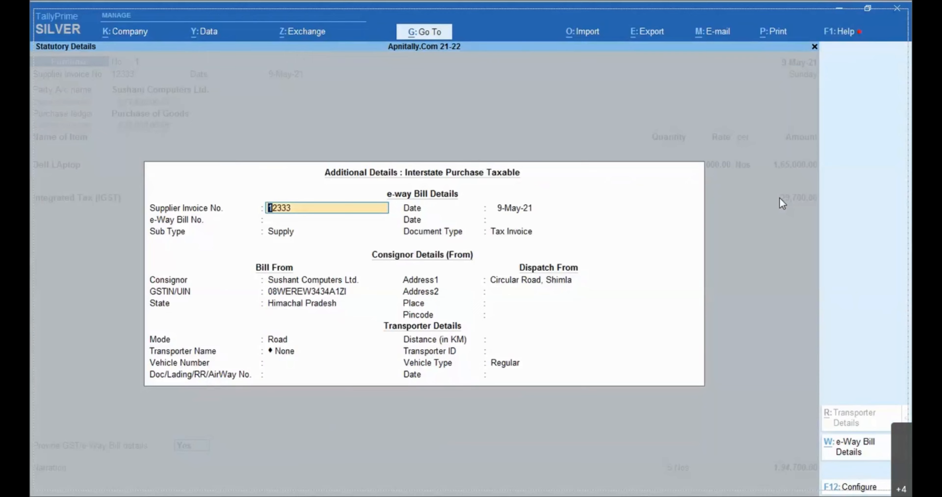
key("Escape")
key("Return")
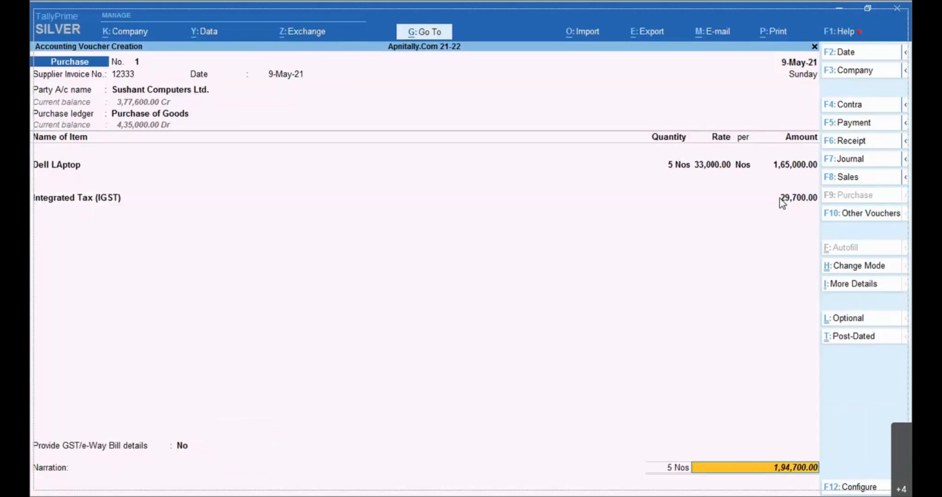
key("Return")
key("Return")
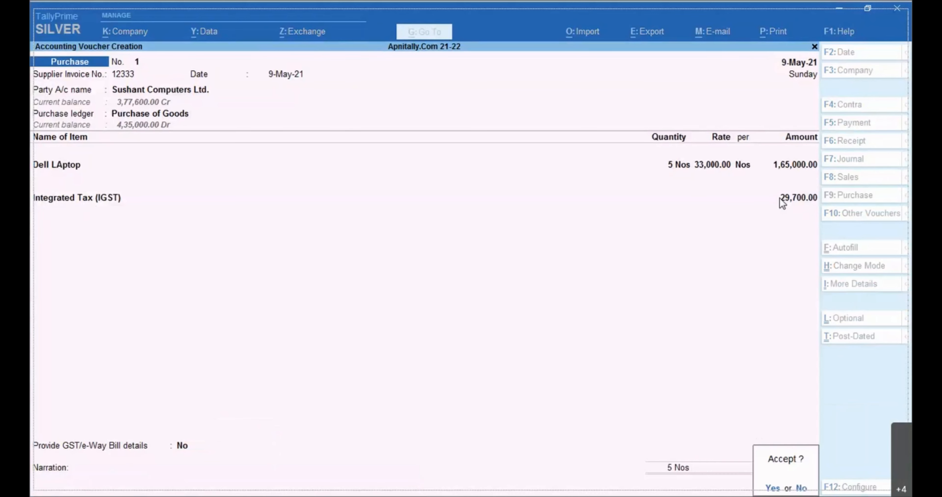
key("Return")
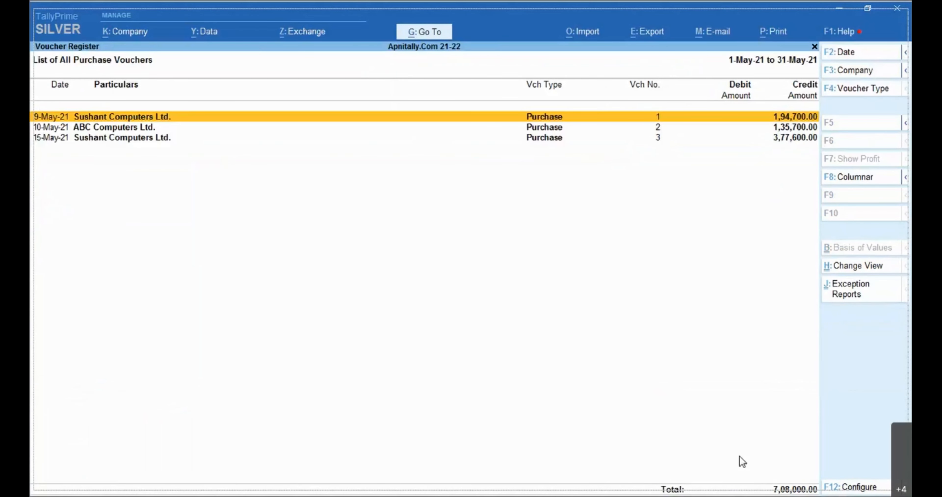
Return to the Gateway of Tally and start a new Sales voucher.
key("Escape")
key("Escape")
key("Escape")
key("Escape")
key("Escape")
key("n")
key("Down")
key("Down")
key("Down")
key("Down")
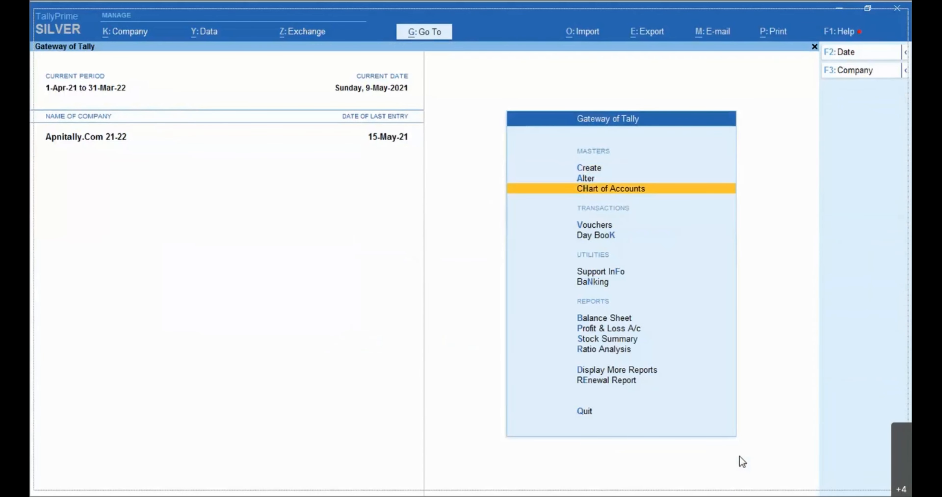
key("Up")
key("Return")
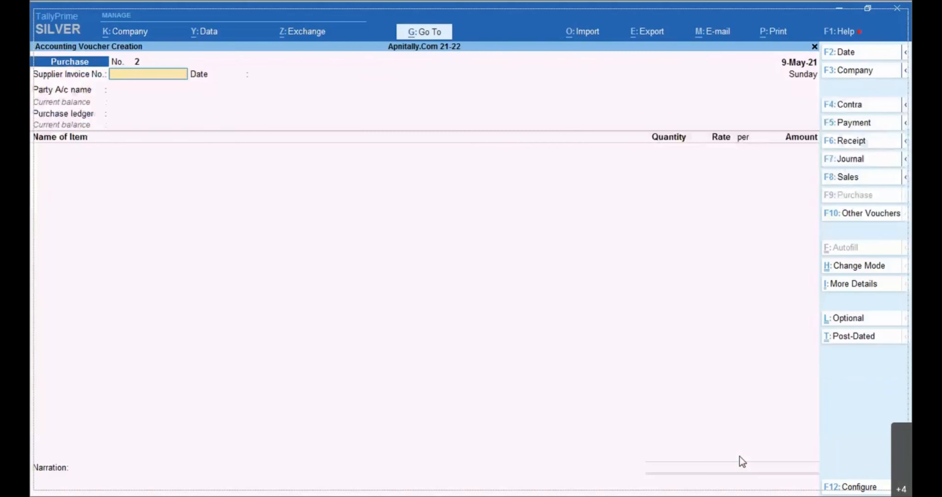
key("F8")
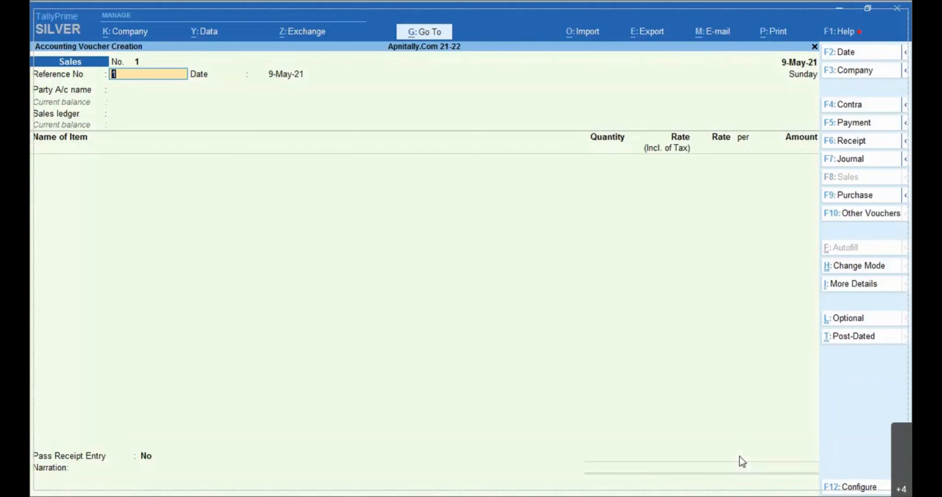
Set the sales voucher date to 10-May-21, keeping reference number 1 with its date of 9-May-21.
key("F2")
type("10")
key("Return")
key("Return")
key("Return")
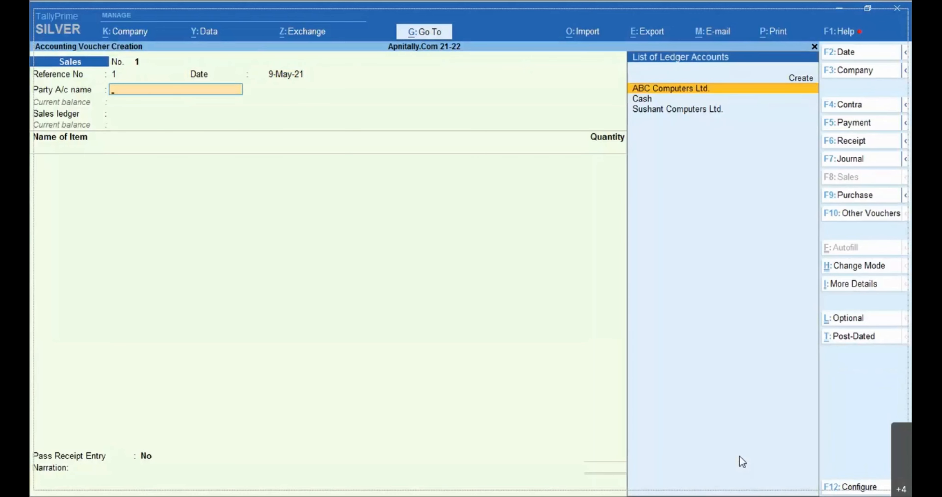
Start a new party ledger named XYZ Customer with no alias under Sundry Debtors, keeping bill-by-bill balances and the default mailing name.
key("alt+c")
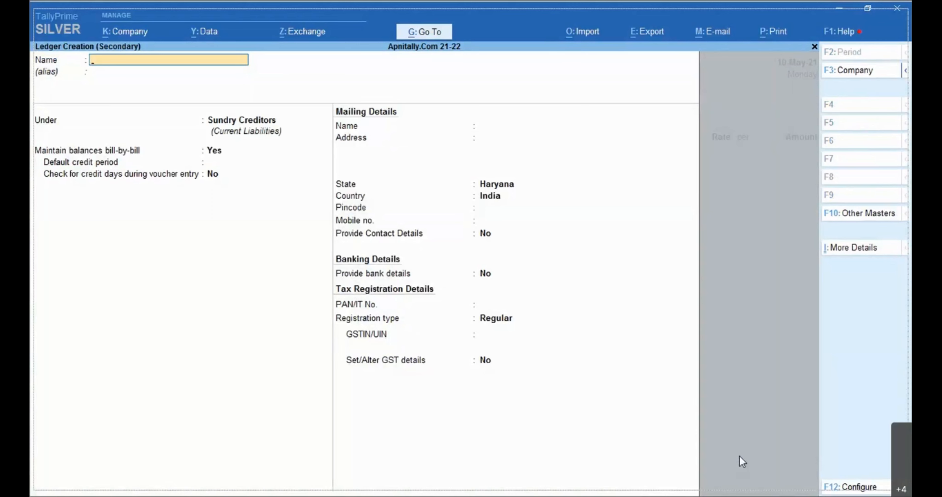
type("XYZ Customer")
key("Return")
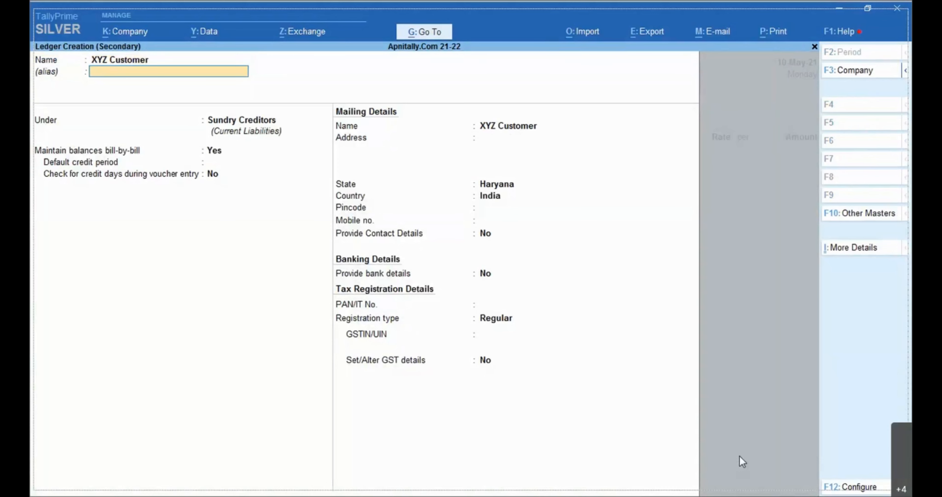
key("Return")
key("Down")
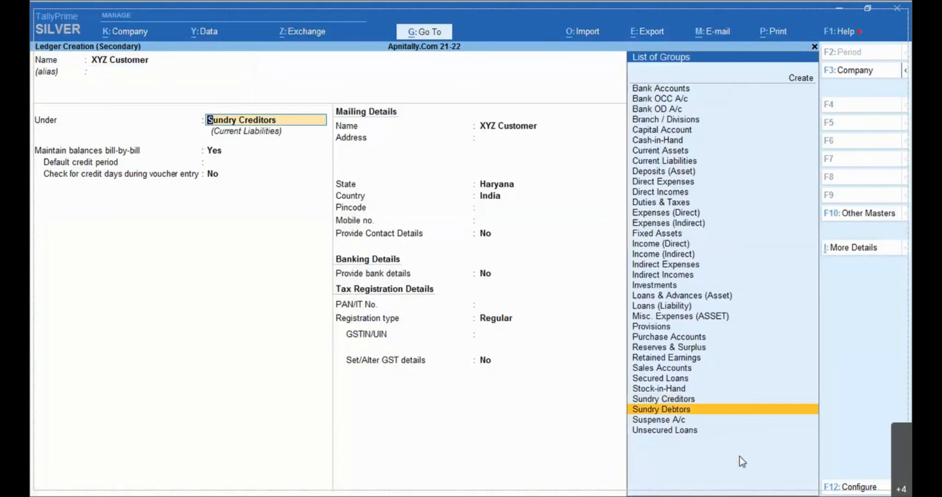
key("Return")
key("Return")
key("Return")
key("Return")
key("Return")
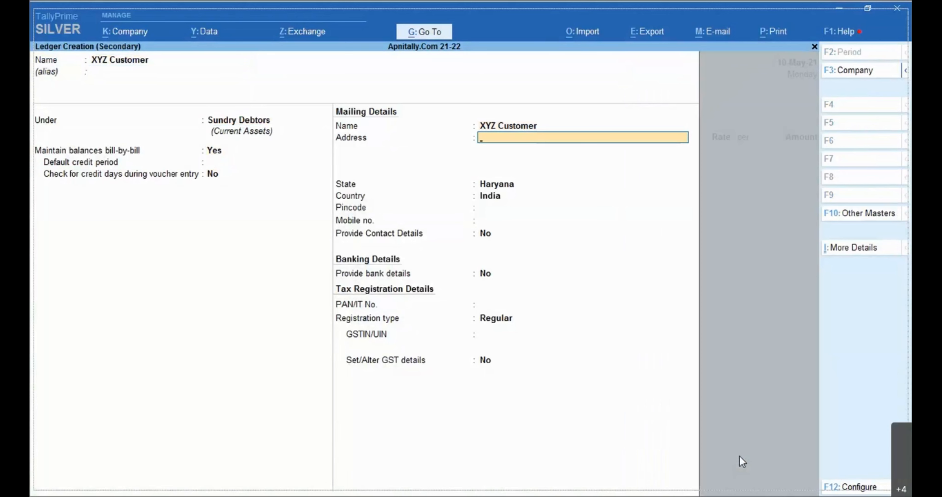
Leave the customer's address, pincode, mobile and PAN blank, keeping state Haryana, country India, and no contact or bank details.
key("Return")
key("Return")
key("Return")
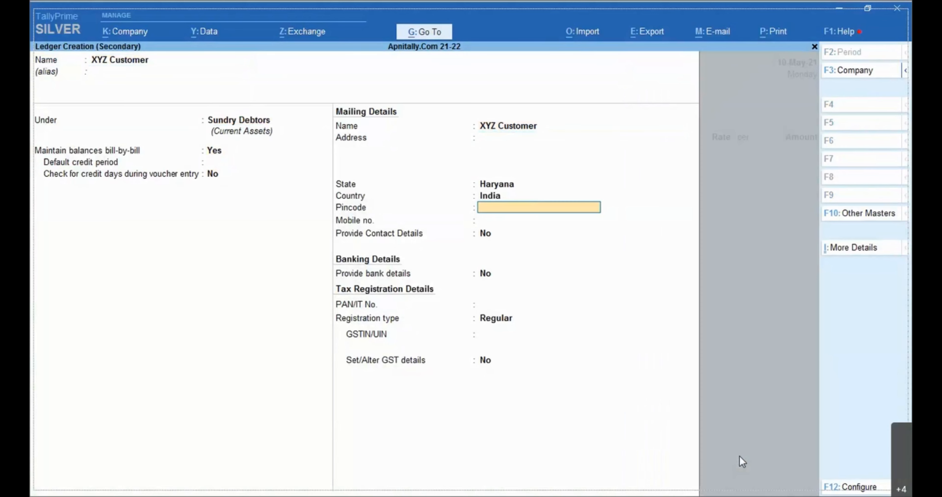
key("Return")
key("Return")
key("Return")
key("Return")
key("Return")
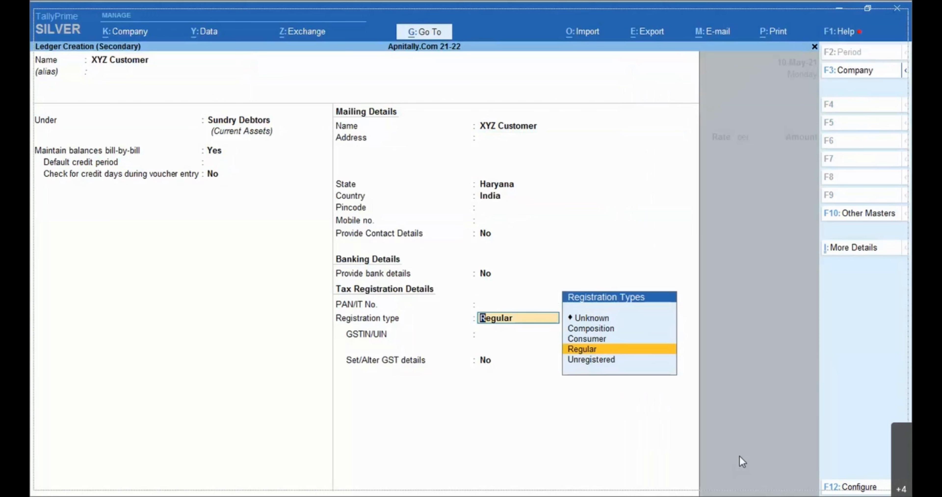
Set the customer's registration type to Consumer, keep Set/Alter GST details at No, and save the ledger.
key("Up")
key("Up")
key("Down")
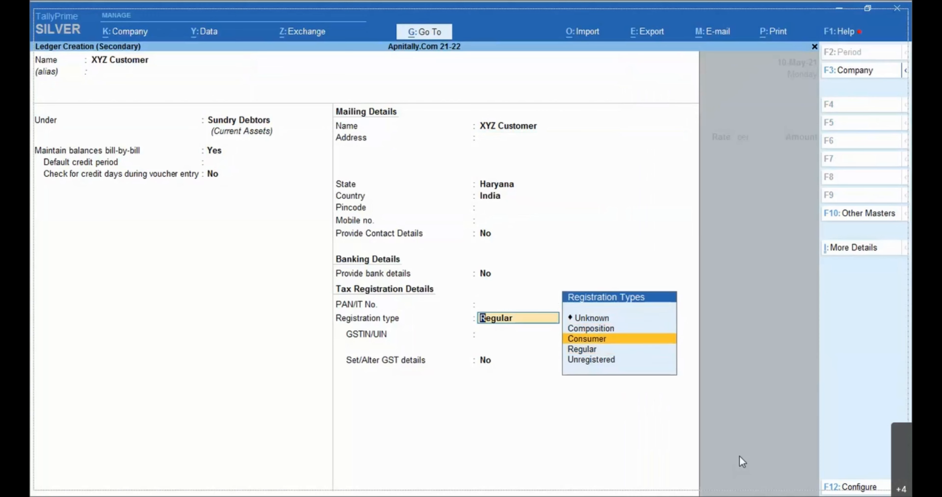
key("Down")
key("Down")
key("Up")
key("Up")
key("Return")
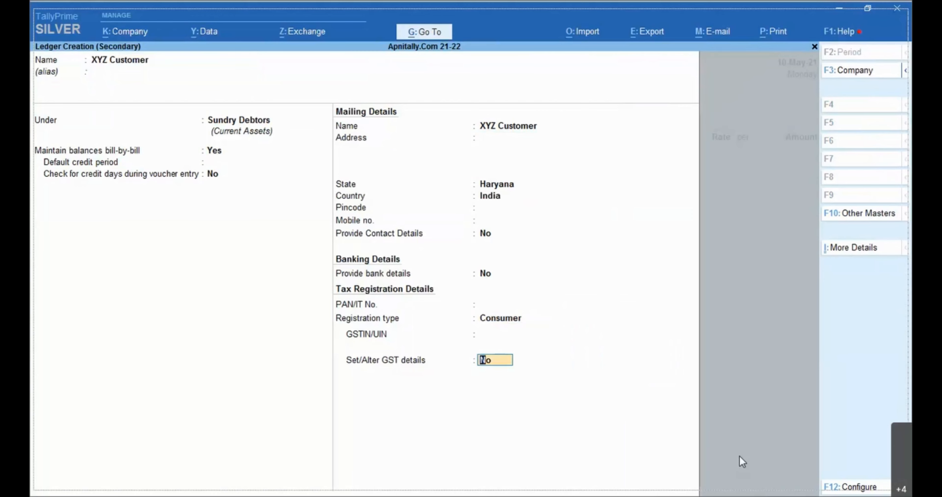
key("Return")
key("Return")
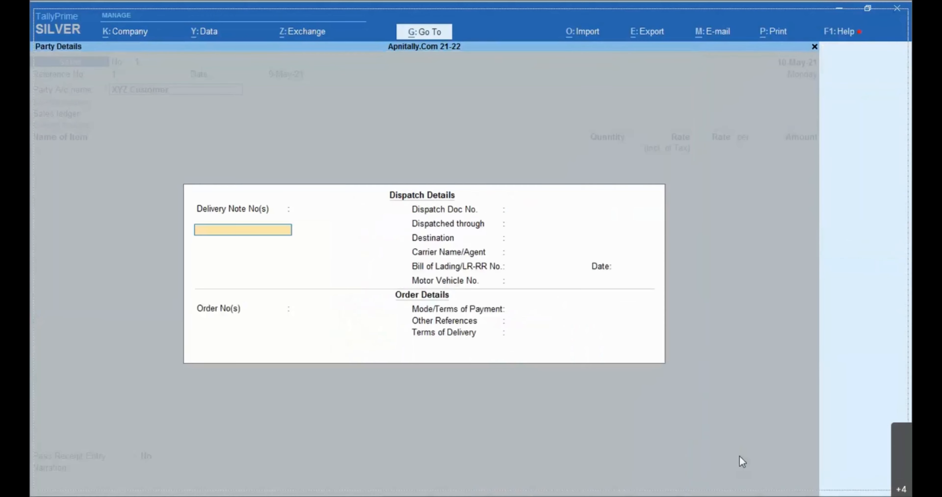
Leave the dispatch and order details blank and accept the party details with Haryana as the place of supply.
key("Return")
key("Return")
key("Return")
key("Return")
key("Return")
key("Return")
key("Return")
key("Return")
key("Return")
key("Return")
key("Return")
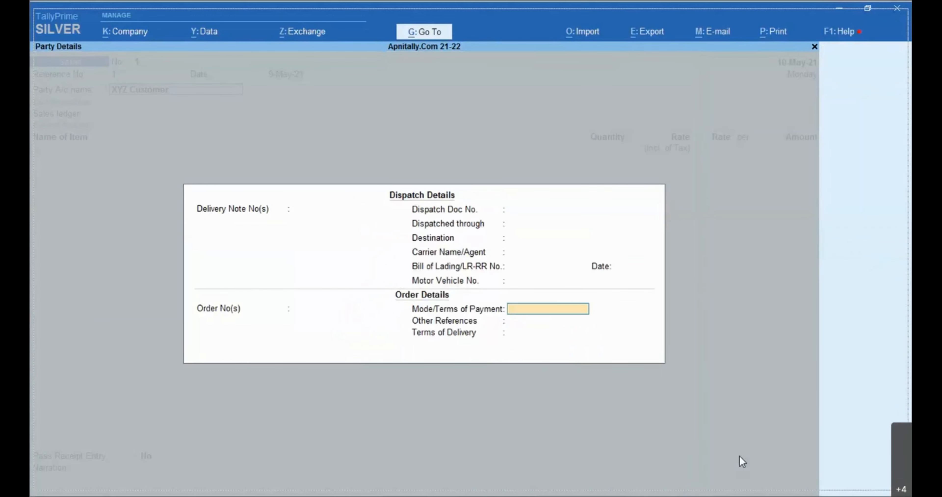
key("Return")
key("Return")
key("Return")
key("Return")
key("Return")
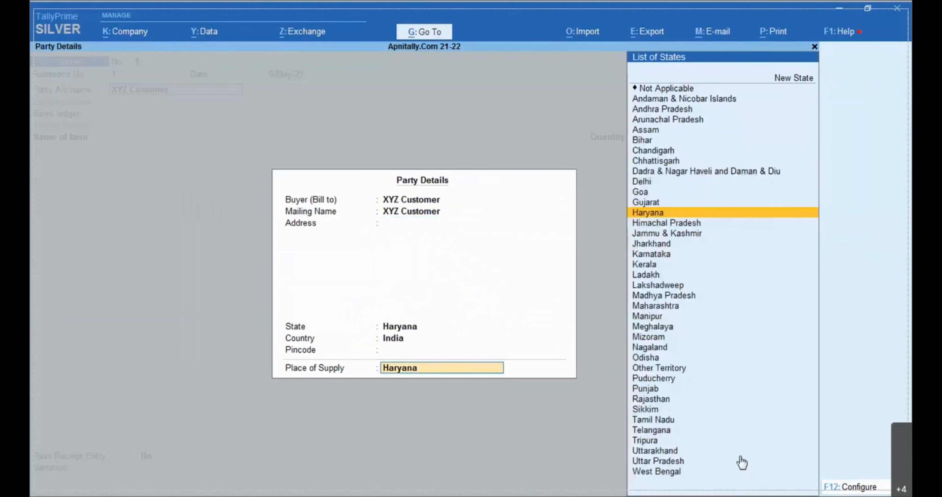
key("Return")
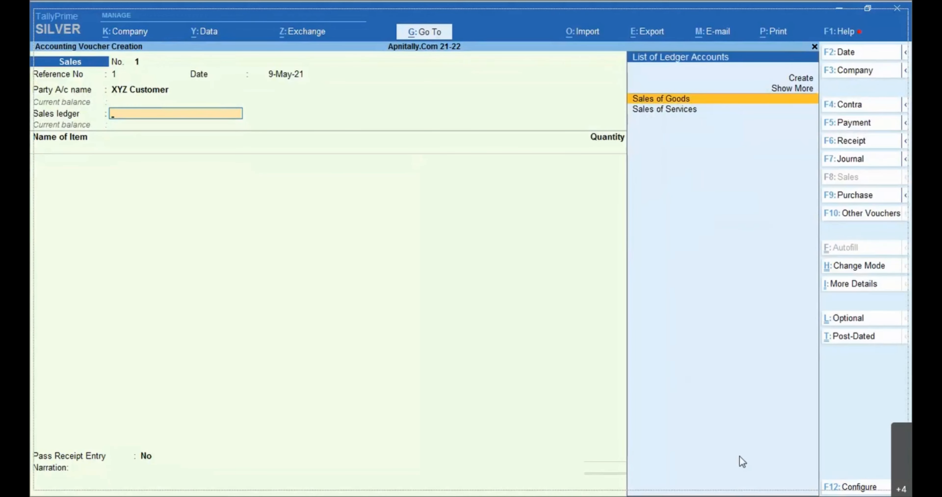
Choose Sales of Goods as the sales ledger and add 1 Nos of Dell LAptop without a description.
key("Return")
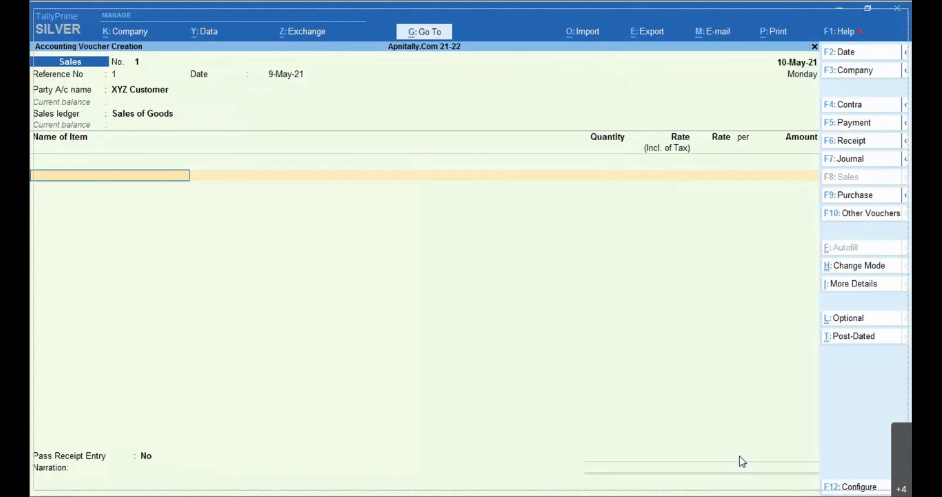
key("Down")
key("Down")
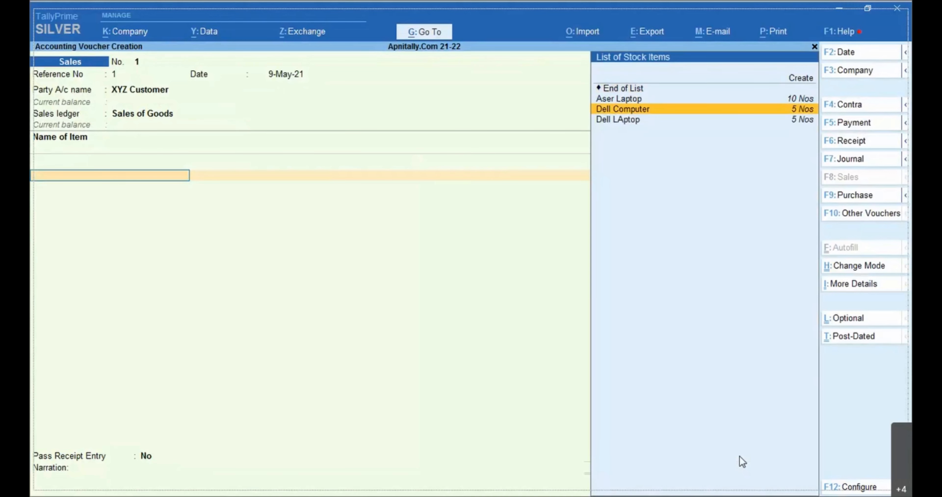
key("Down")
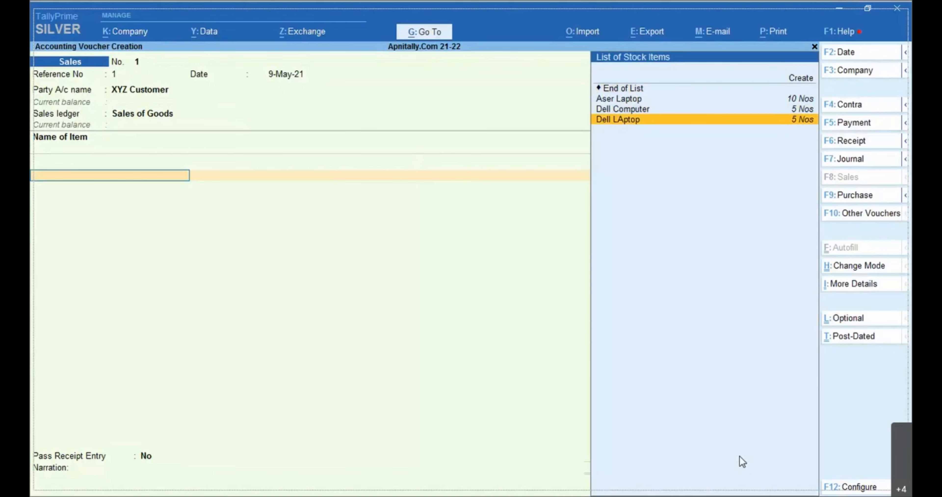
key("Return")
key("Return")
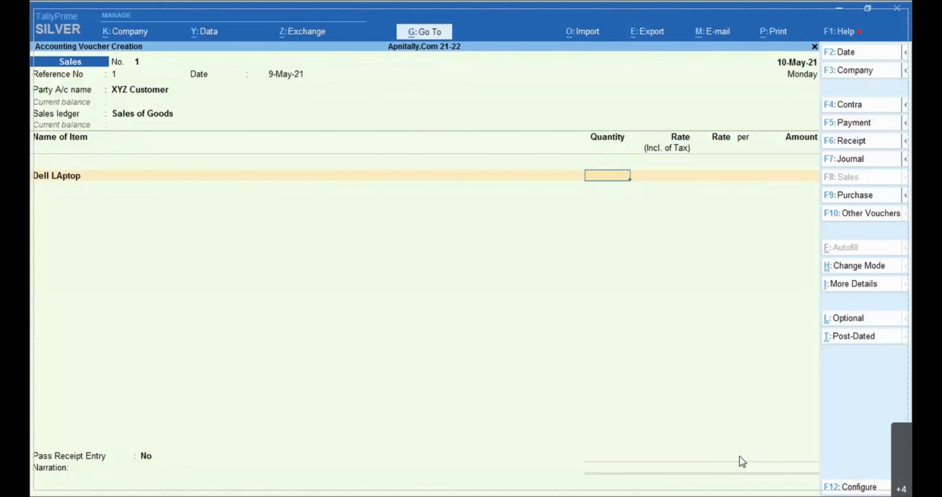
type("1")
key("Return")
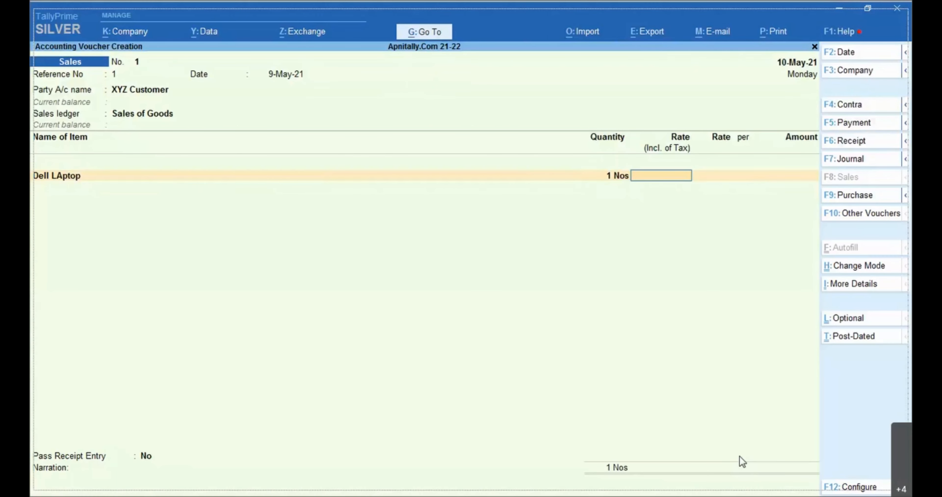
type("4000")
key("BackSpace")
key("BackSpace")
key("BackSpace")
key("BackSpace")
Leave the tax-inclusive rate blank, set the Dell LAptop rate to 40,000 per Nos, and finish the item list.
key("Return")
type("40000")
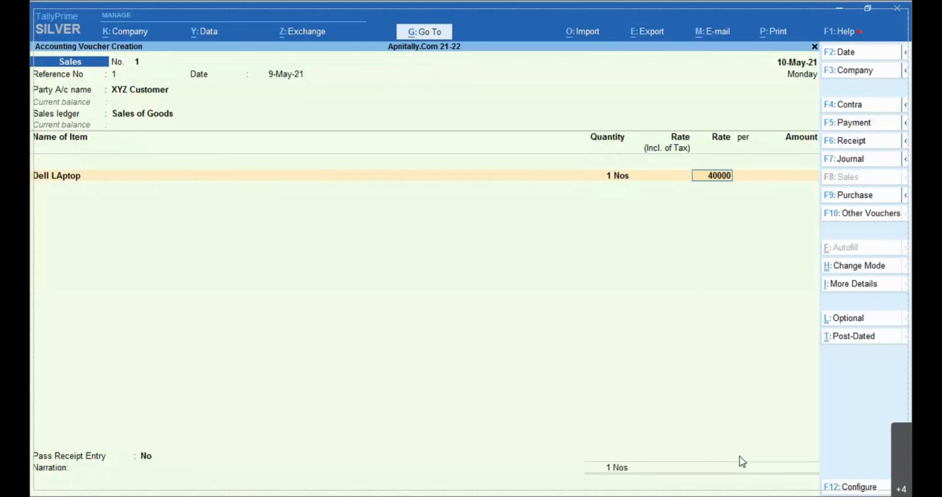
key("Return")
key("Return")
key("Return")
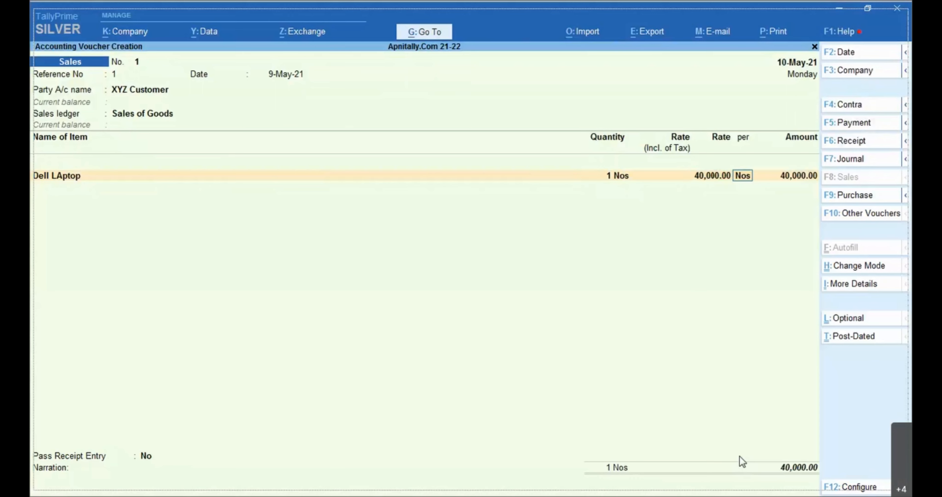
key("Return")
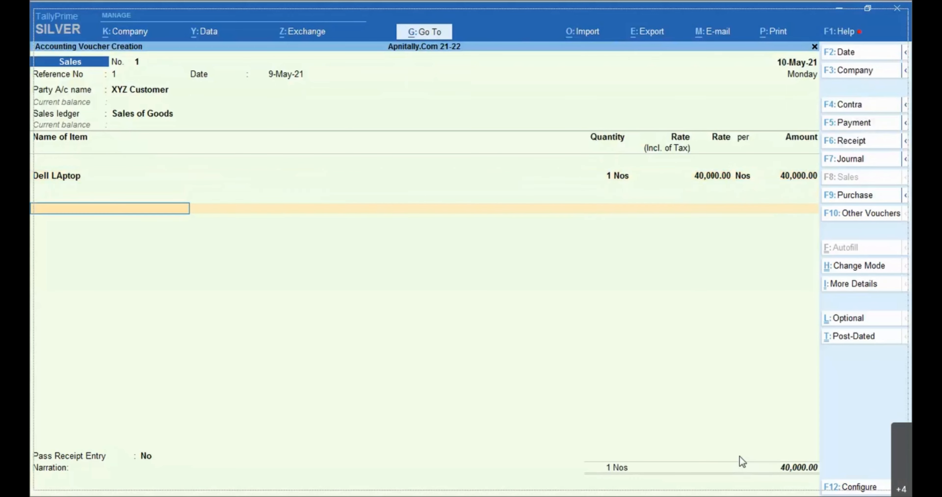
Add the Central Tax (CGST) and State Tax (SGST) ledgers below the Dell LAptop line without descriptions.
type("Cgs")
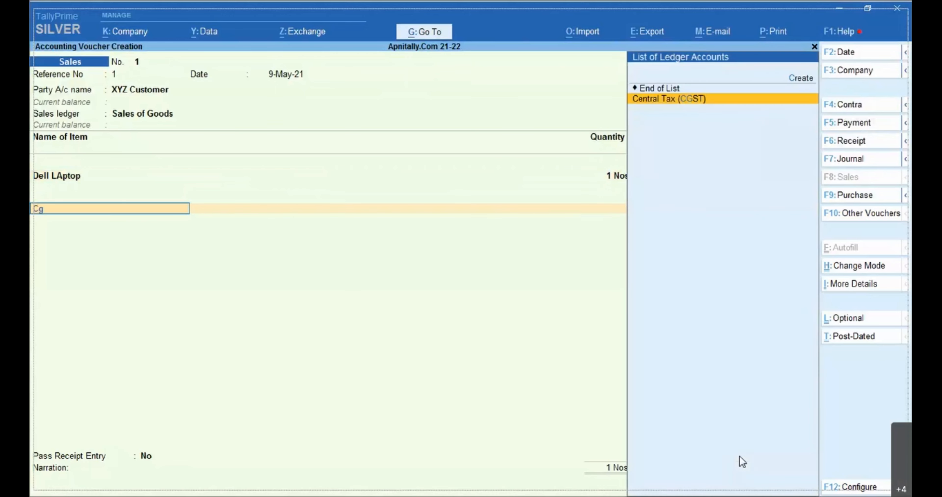
key("Return")
key("Return")
key("Return")
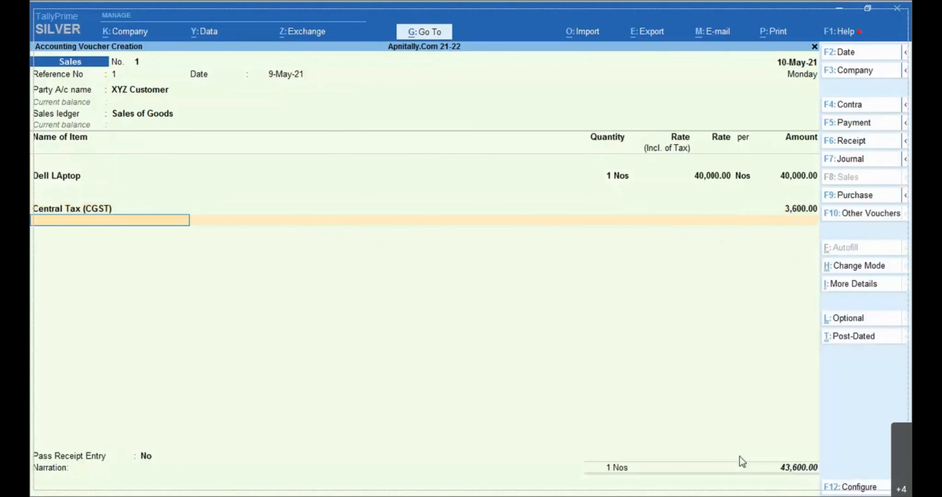
type("Sg")
key("Return")
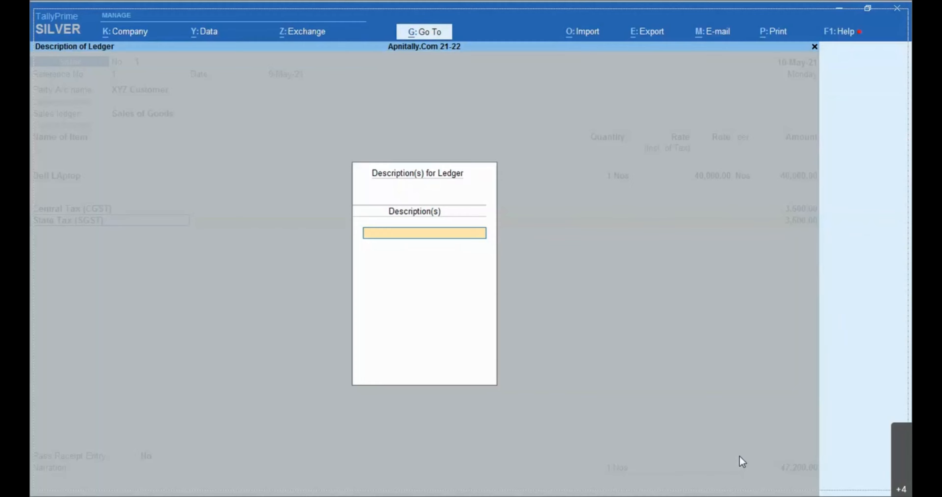
key("Return")
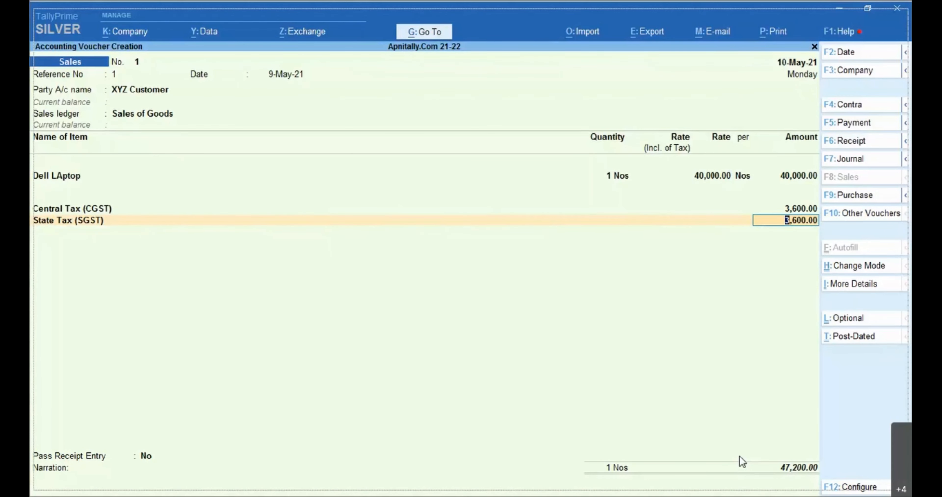
Accept the calculated SGST amount, finish the tax ledger list and keep Pass Receipt Entry at No.
key("Return")
key("Return")
key("Return")
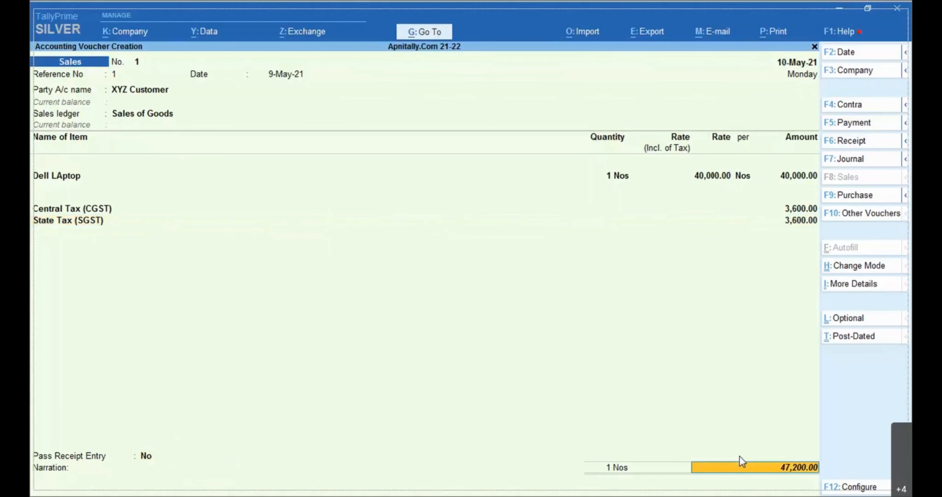
Leave the narration blank, save the XYZ Customer sales voucher and reopen it for alteration.
key("Return")
key("Return")
key("Return")
key("Page_Up")
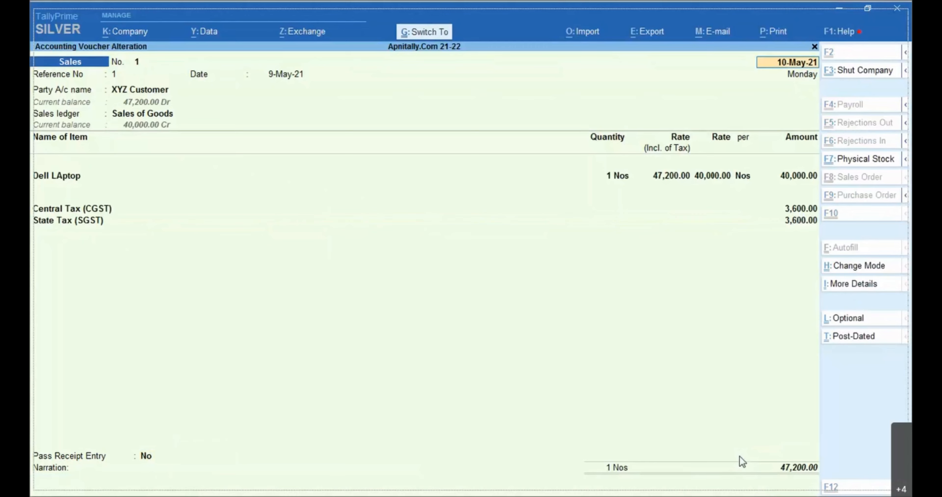
Preview the sales voucher's Tax Invoice at enlarged size, examine the item, CGST, SGST and tax summary sections, and close the preview.
key("alt+p")
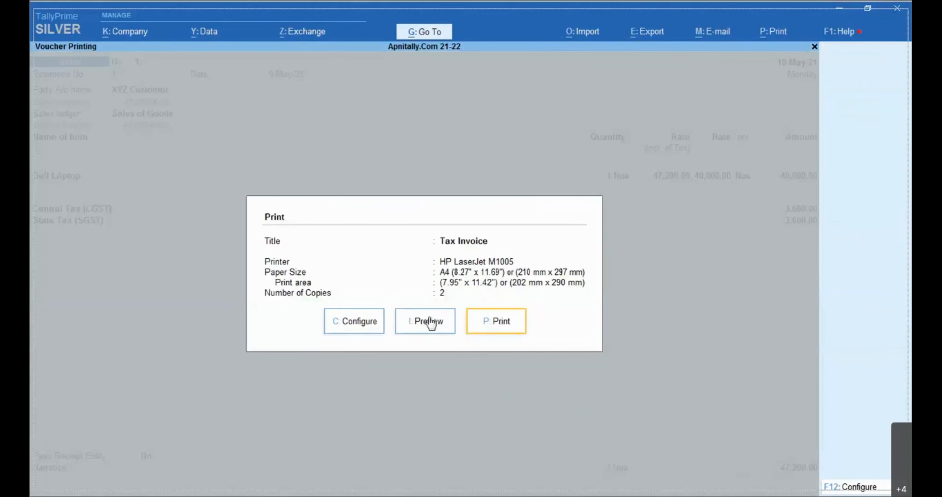
left_click(422, 321)
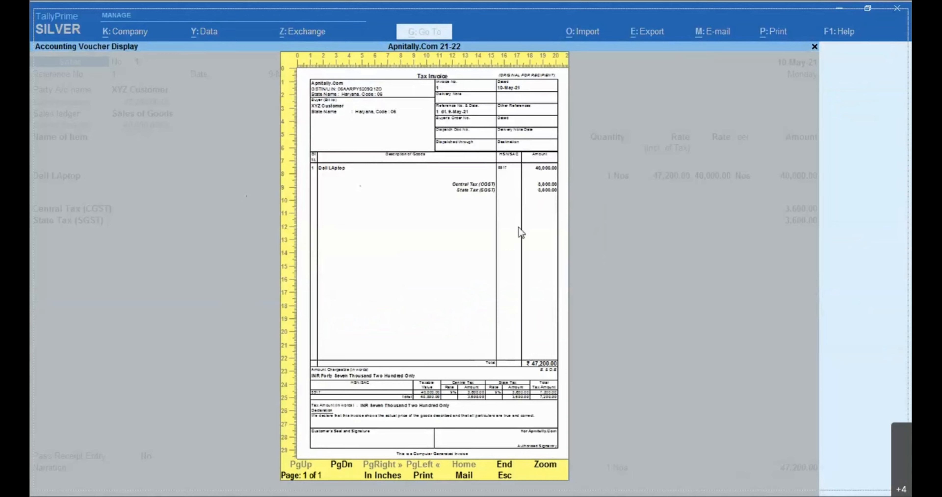
key("alt+z")
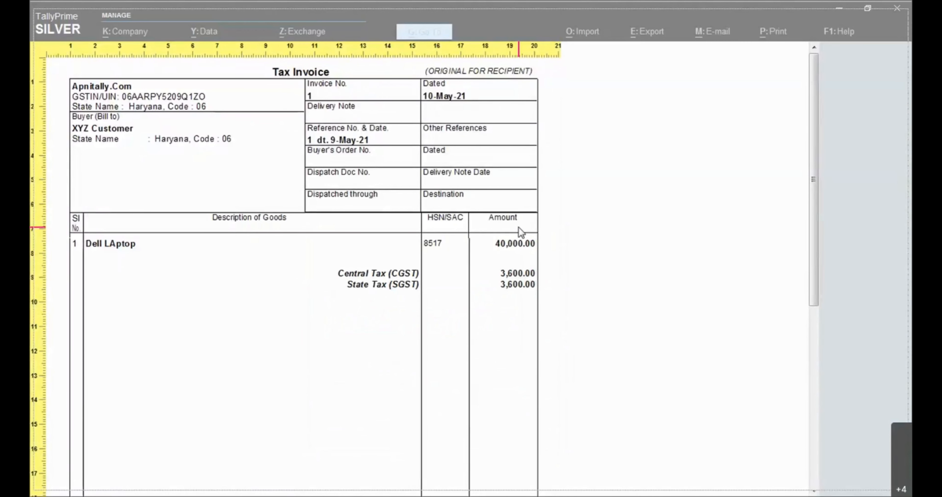
scroll(518, 227, "down", 4)
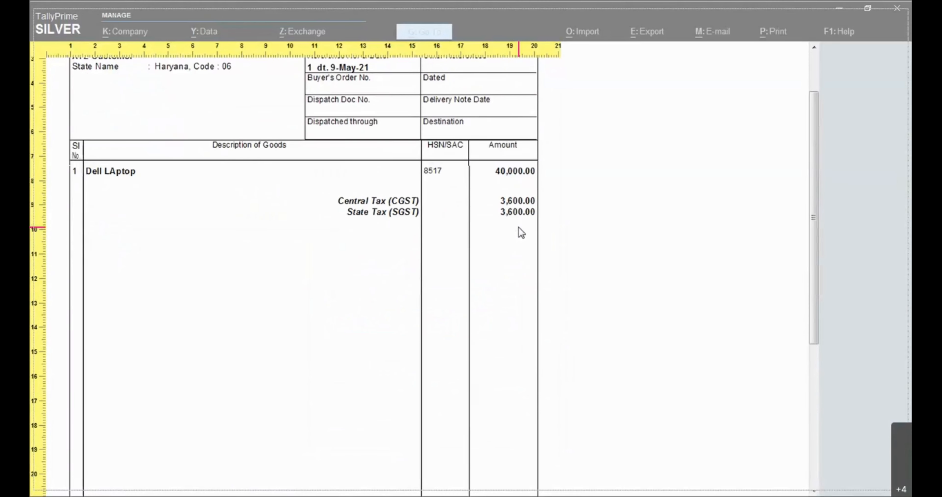
scroll(519, 228, "down", 8)
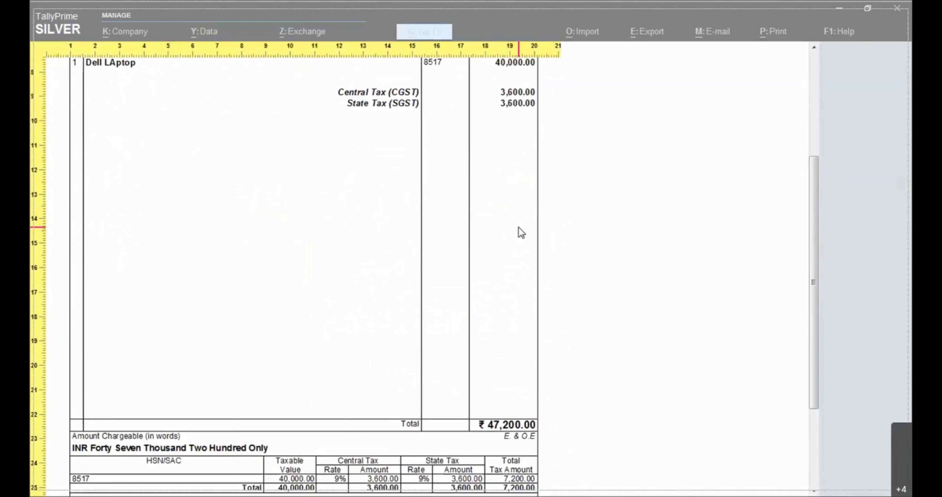
scroll(519, 228, "up", 15)
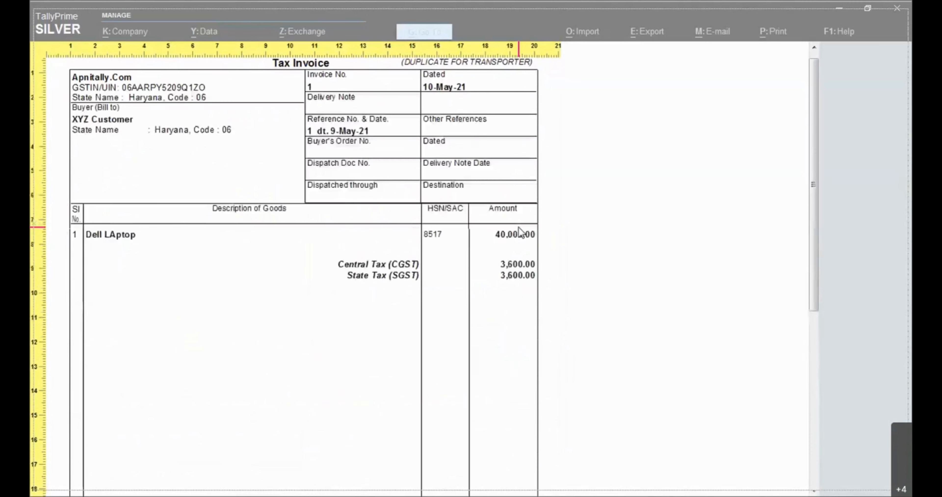
scroll(519, 228, "down", 10)
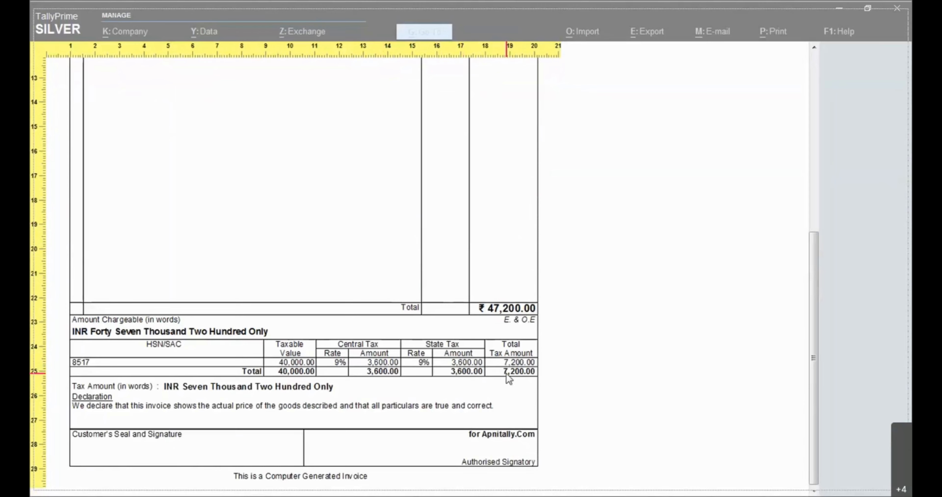
key("Escape")
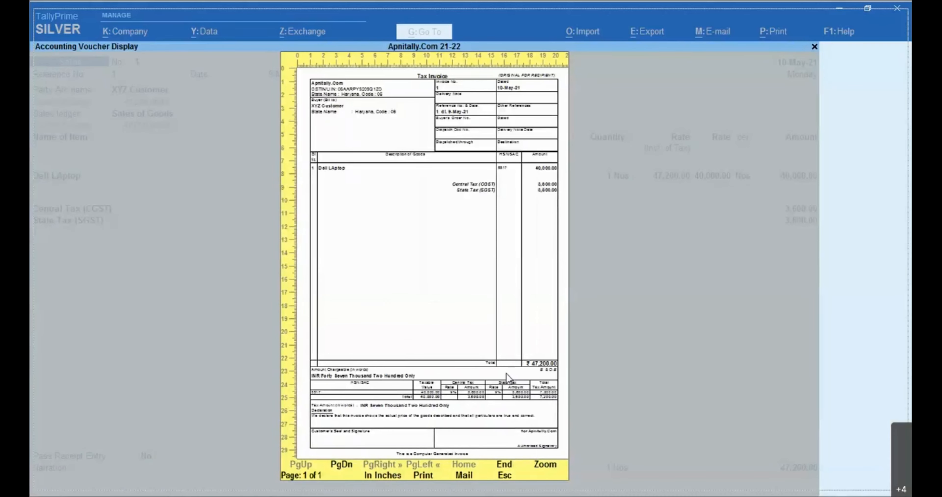
key("Escape")
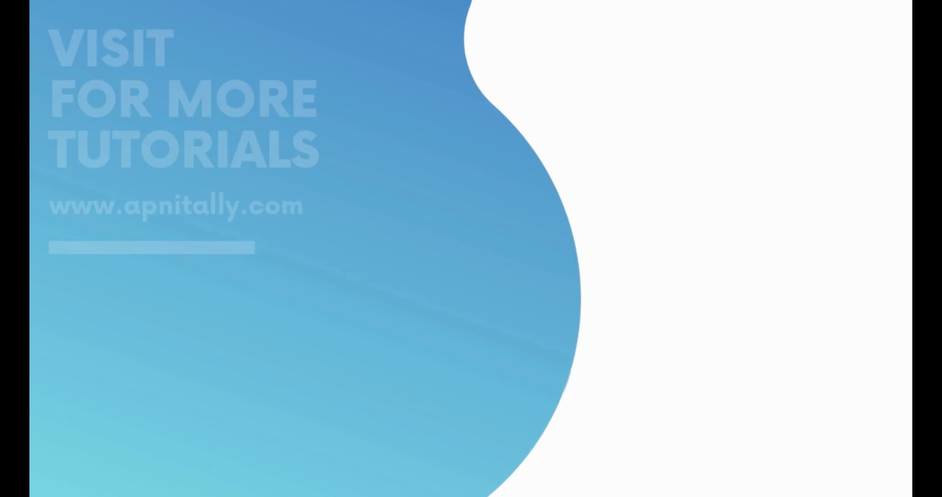